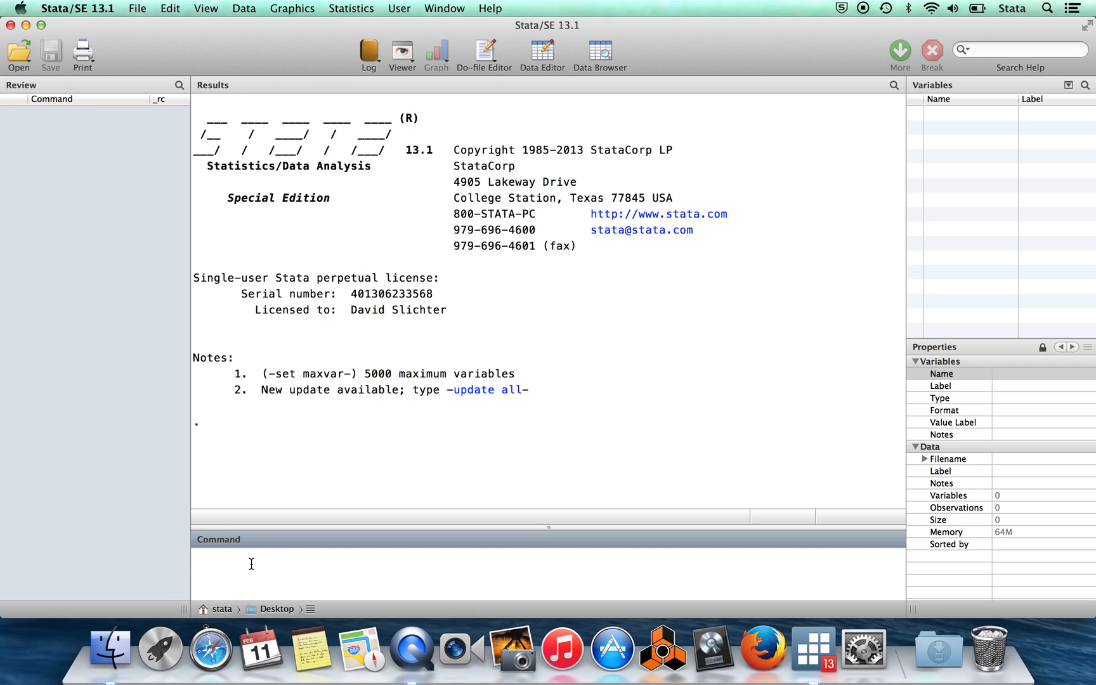
# Step: Change the working directory to /Users/Stata/Desktop with the cd command
pyautogui.write('cd /Users/Stata/Desktop')
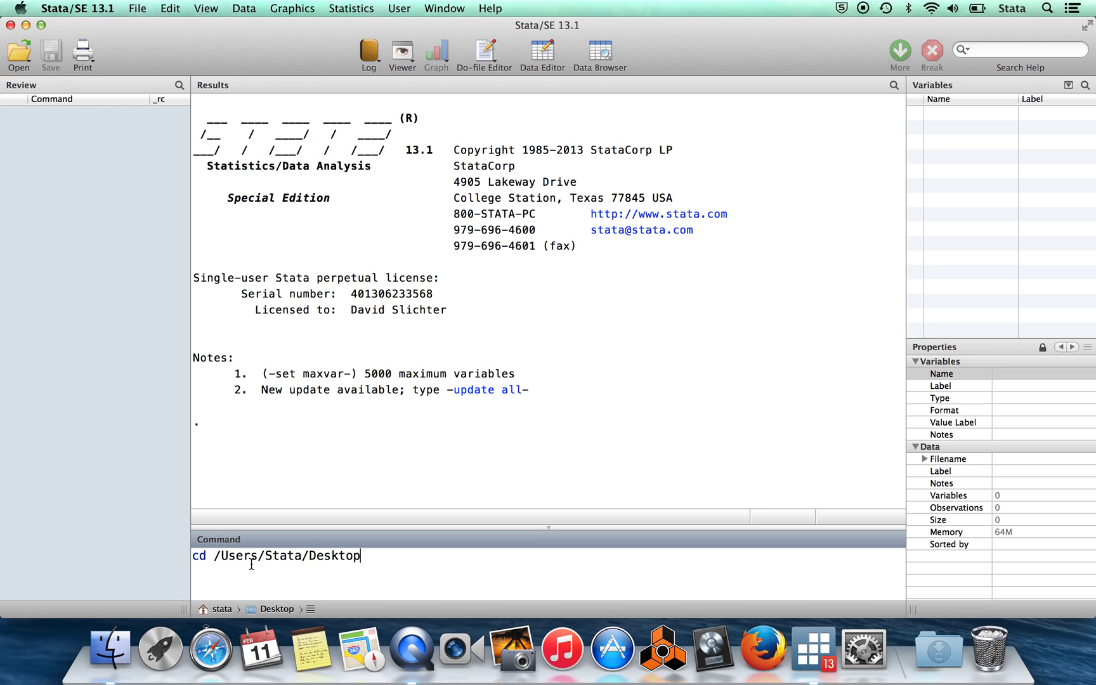
pyautogui.press('Return')
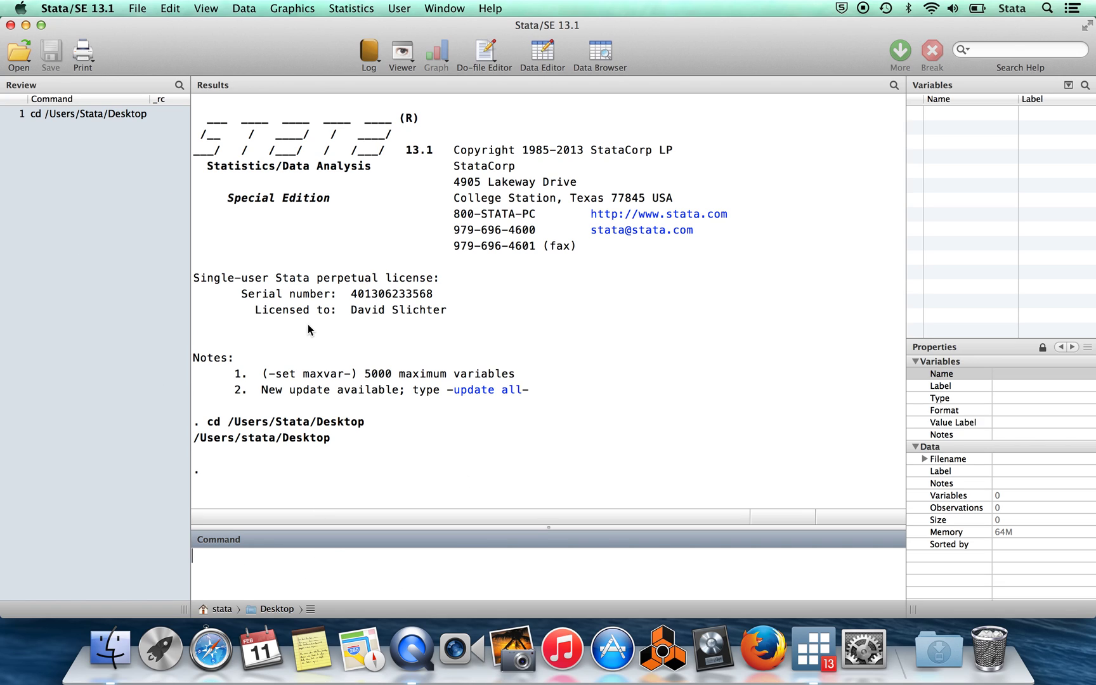
pyautogui.click(88, 200)
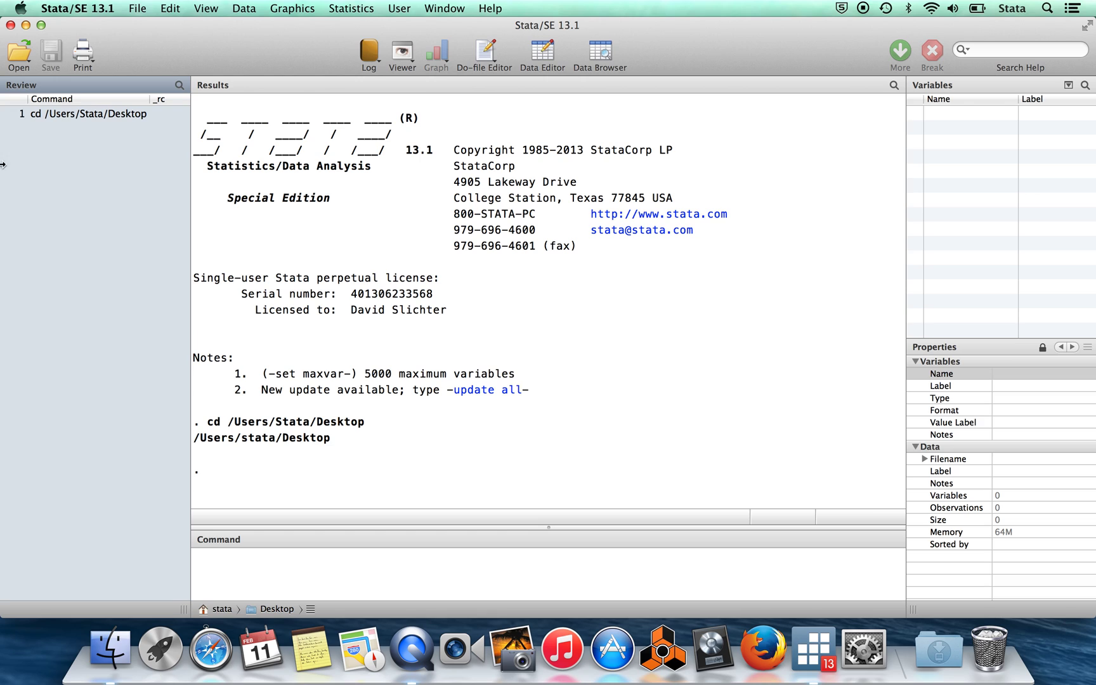
pyautogui.click(425, 447)
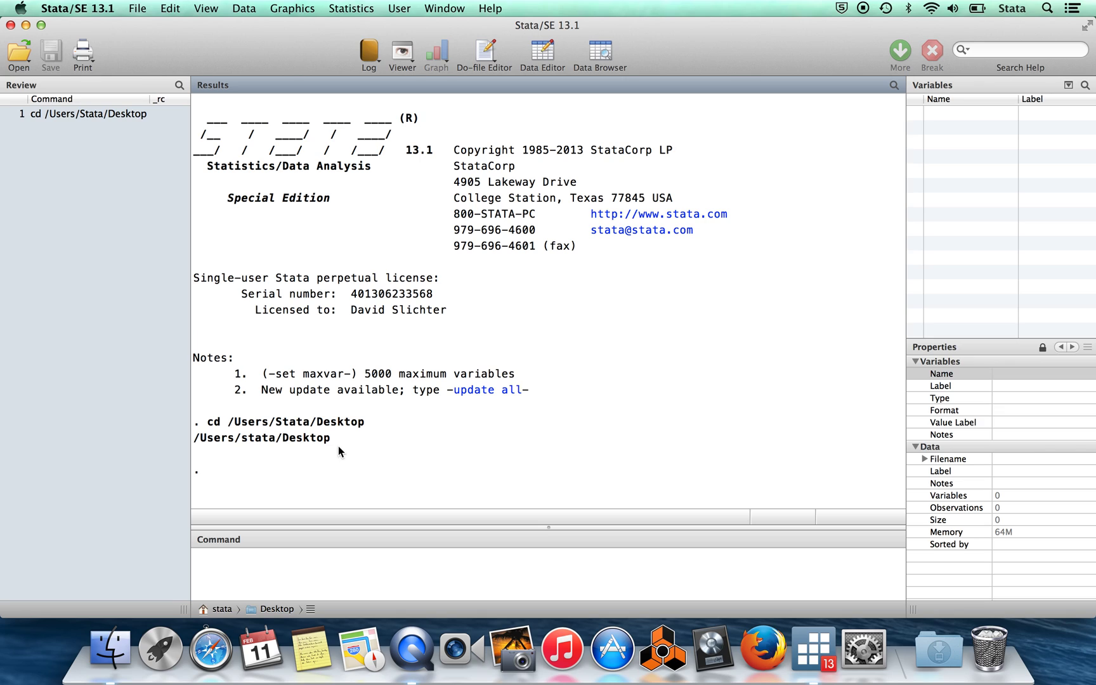
pyautogui.click(90, 292)
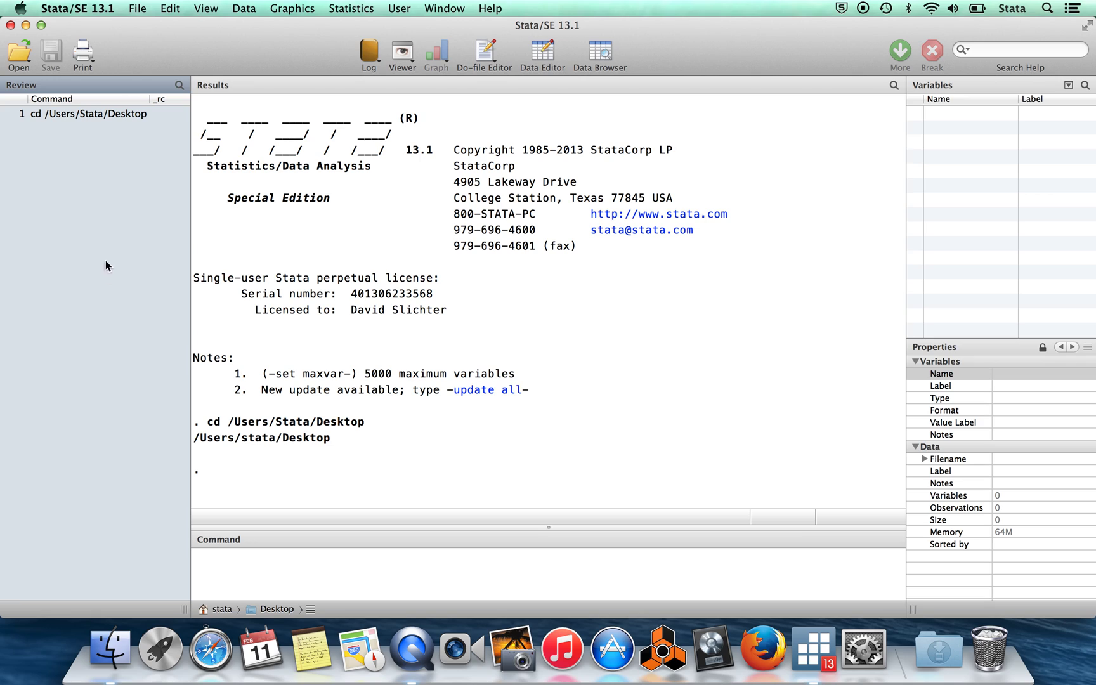
# Step: Rerun cd /Users/Stata/Desktop, recalled from the Review history and lightly edited
pyautogui.click(109, 116)
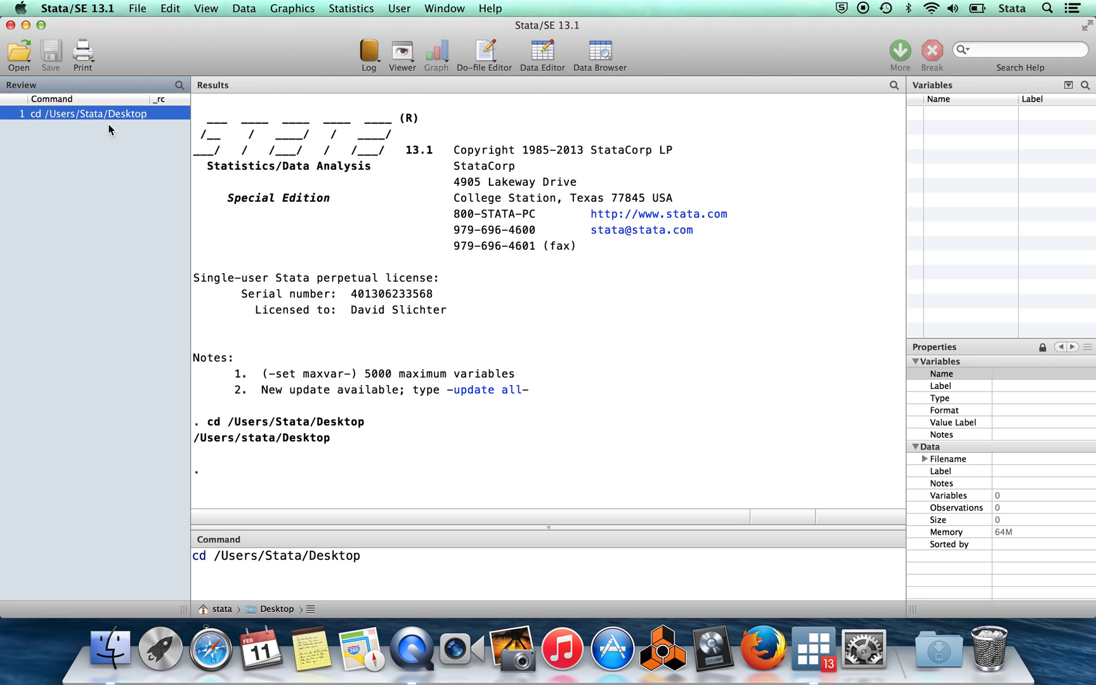
pyautogui.click(393, 568)
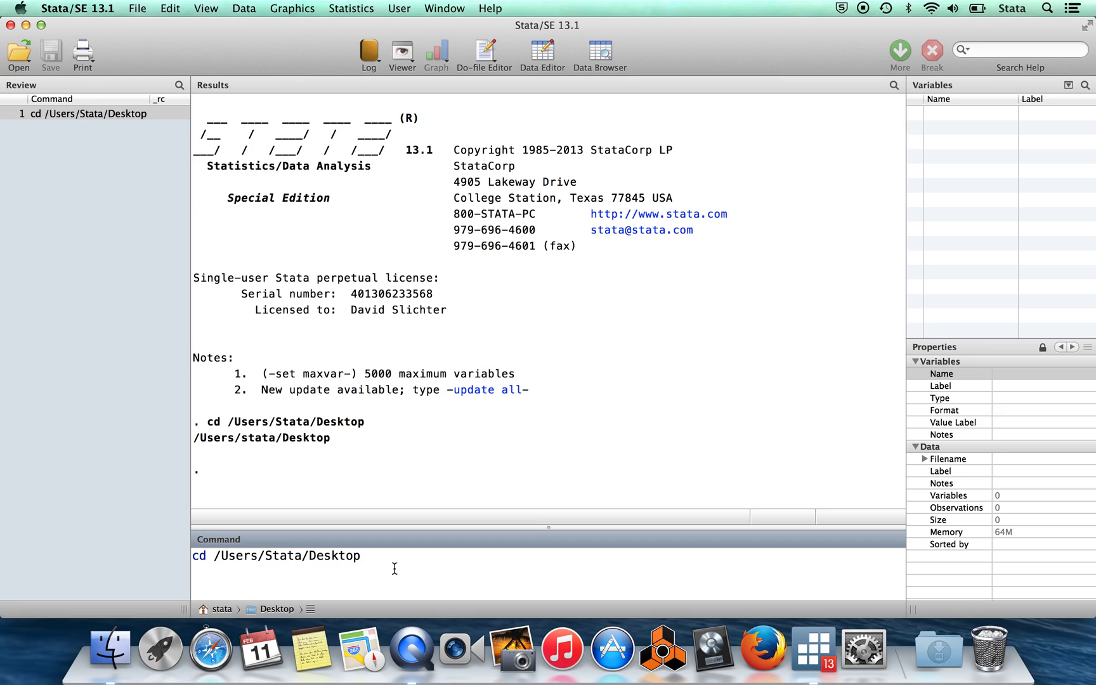
pyautogui.press('BackSpace')
pyautogui.press('BackSpace')
pyautogui.write('op')
pyautogui.press('Return')
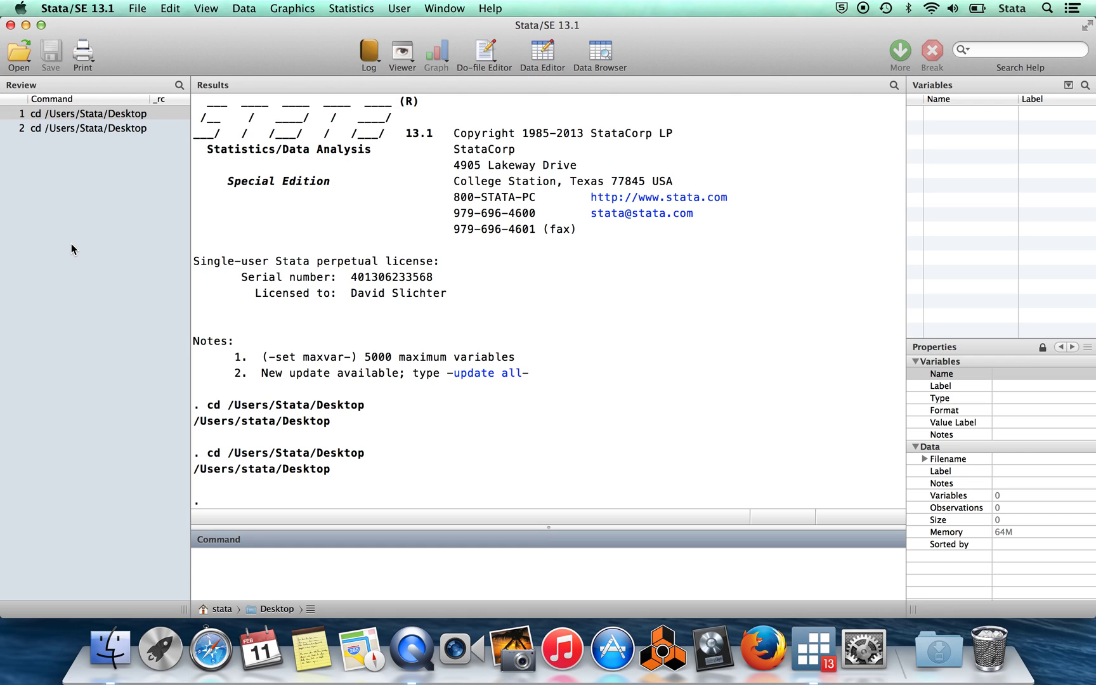
pyautogui.click(454, 431)
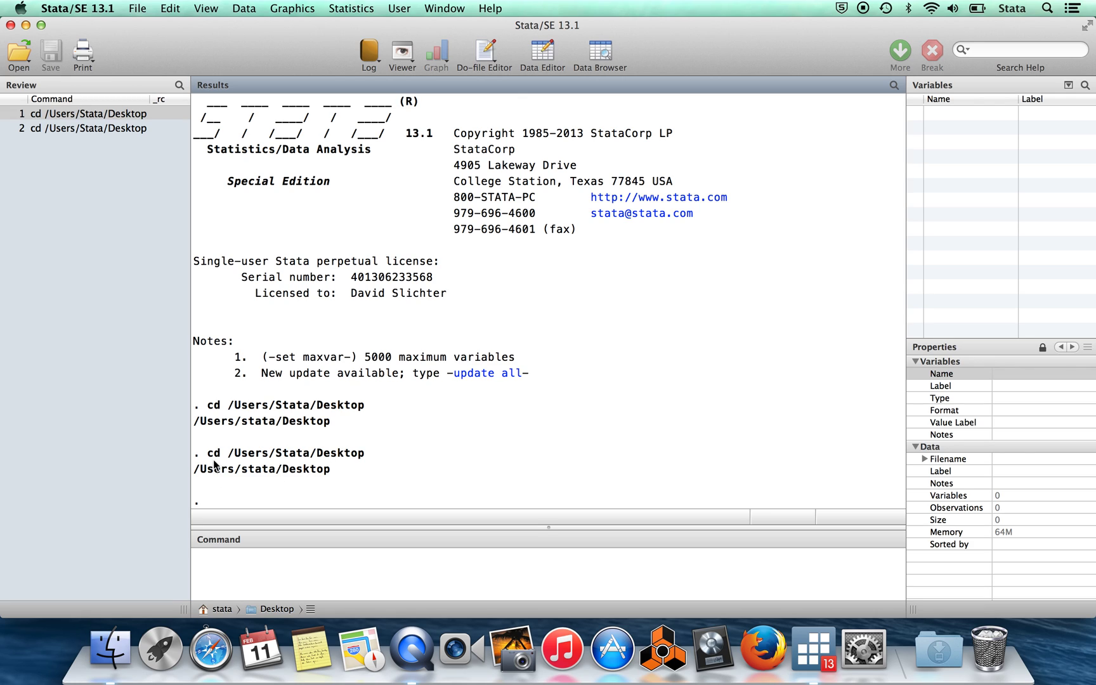
# Step: Highlight then deselect the Desktop path in Results, and reveal the desktop with F11
pyautogui.moveTo(366, 409); pyautogui.dragTo(230, 409)
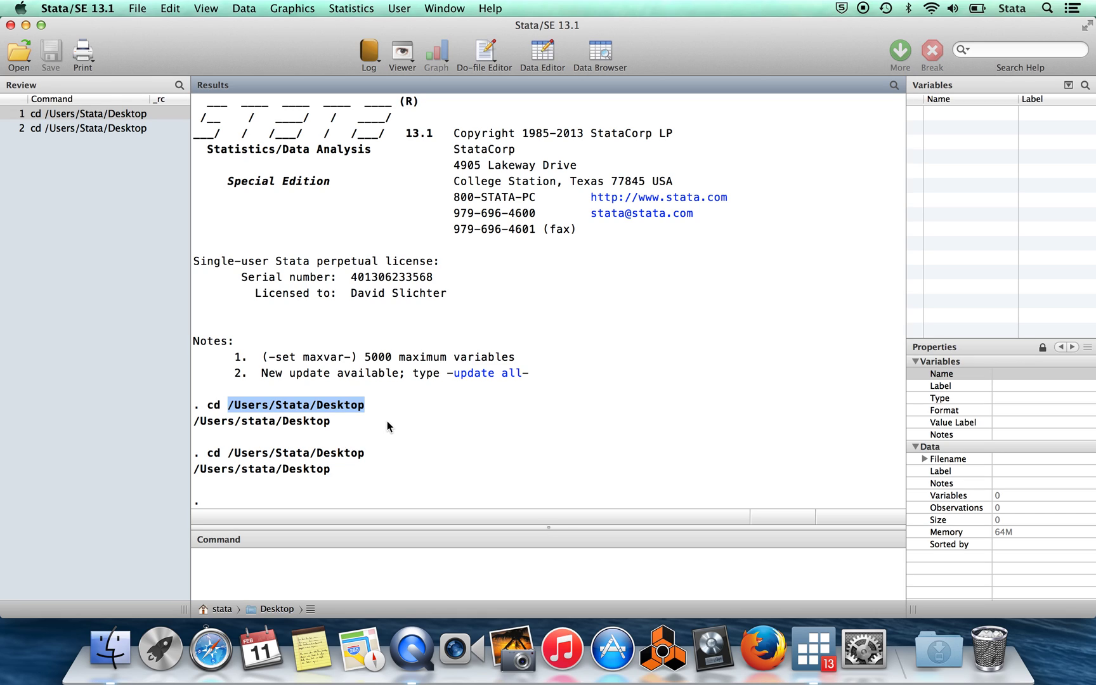
pyautogui.click(409, 454)
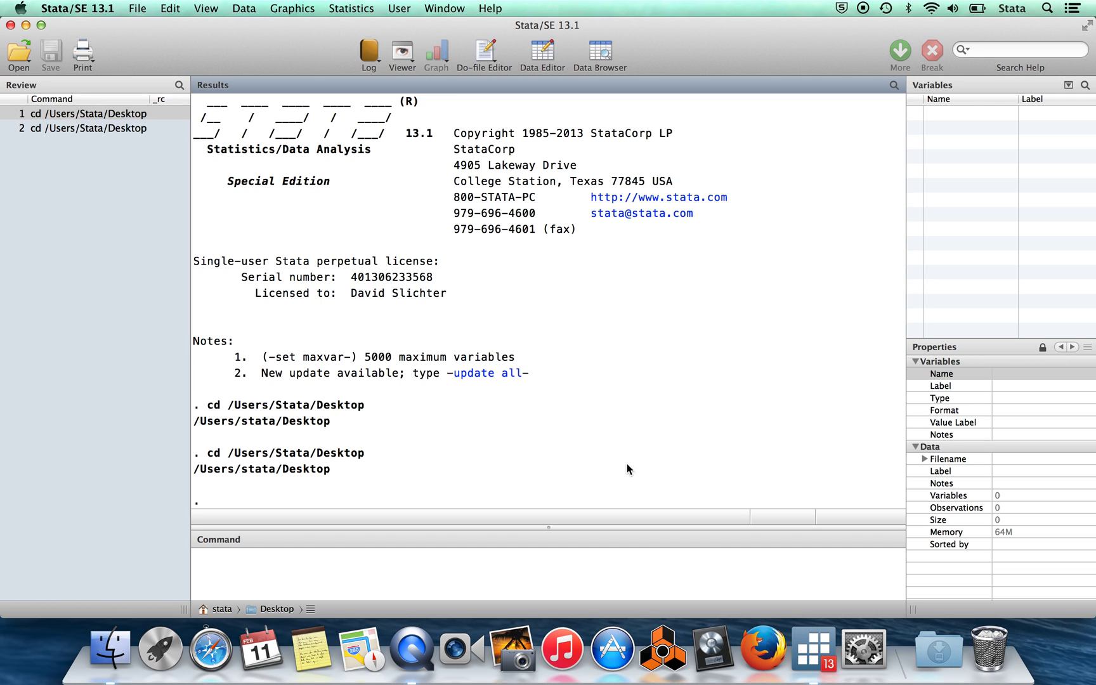
pyautogui.press('F11')
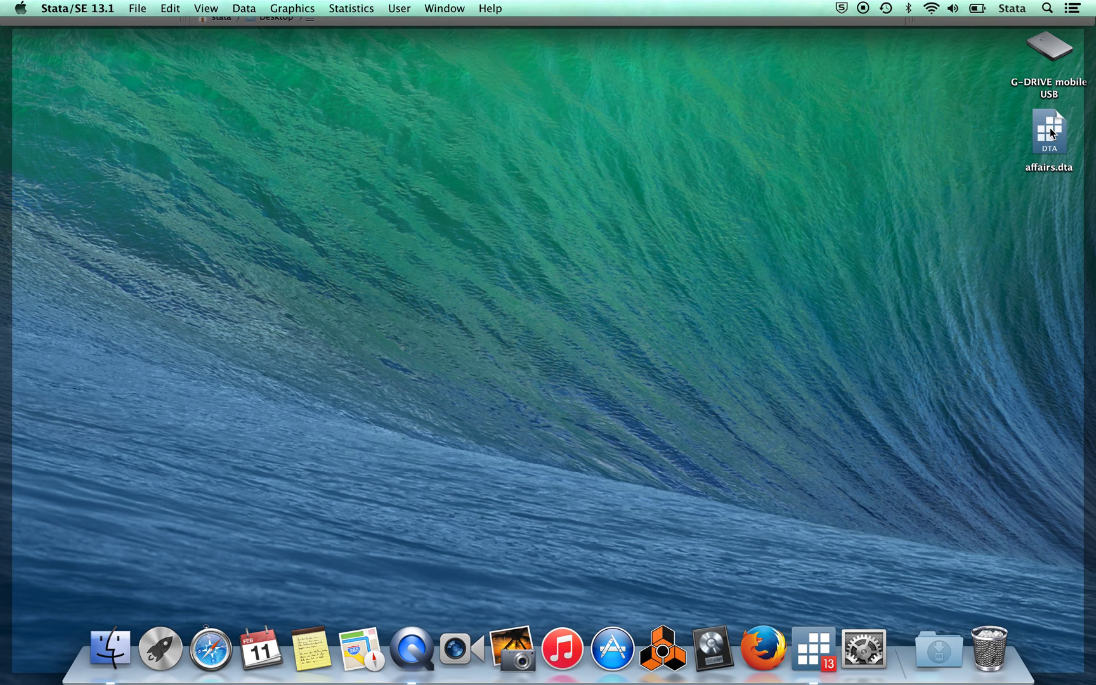
# Step: Select affairs.dta on the desktop, then return to Stata's Command window via the Dock
pyautogui.click(1051, 169)
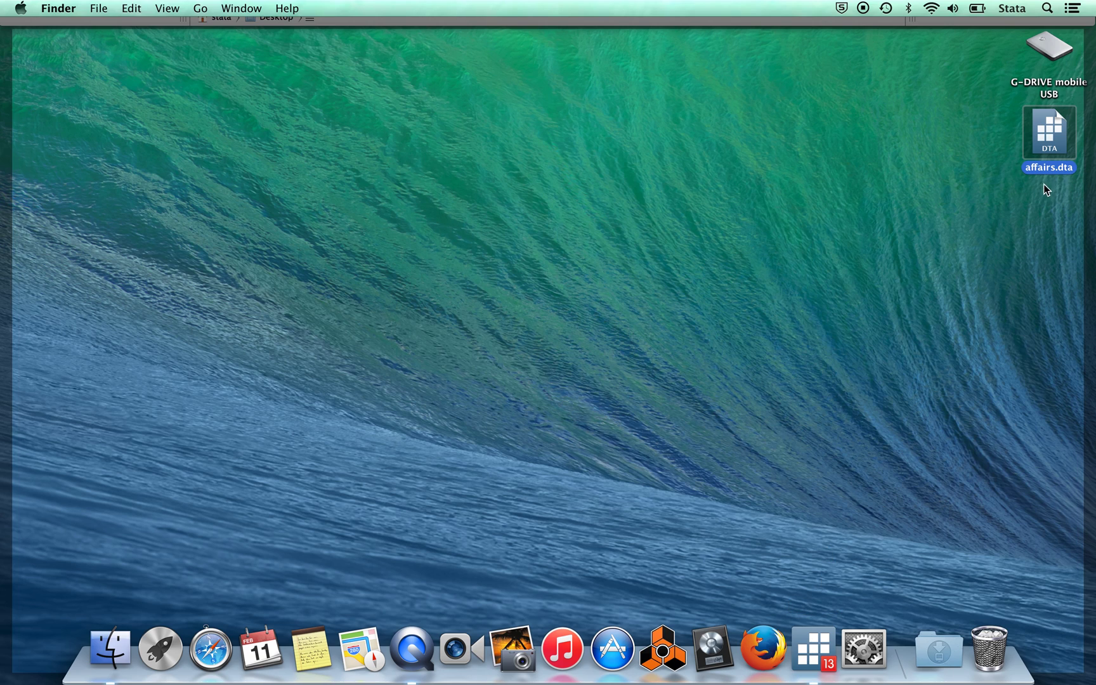
pyautogui.click(810, 644)
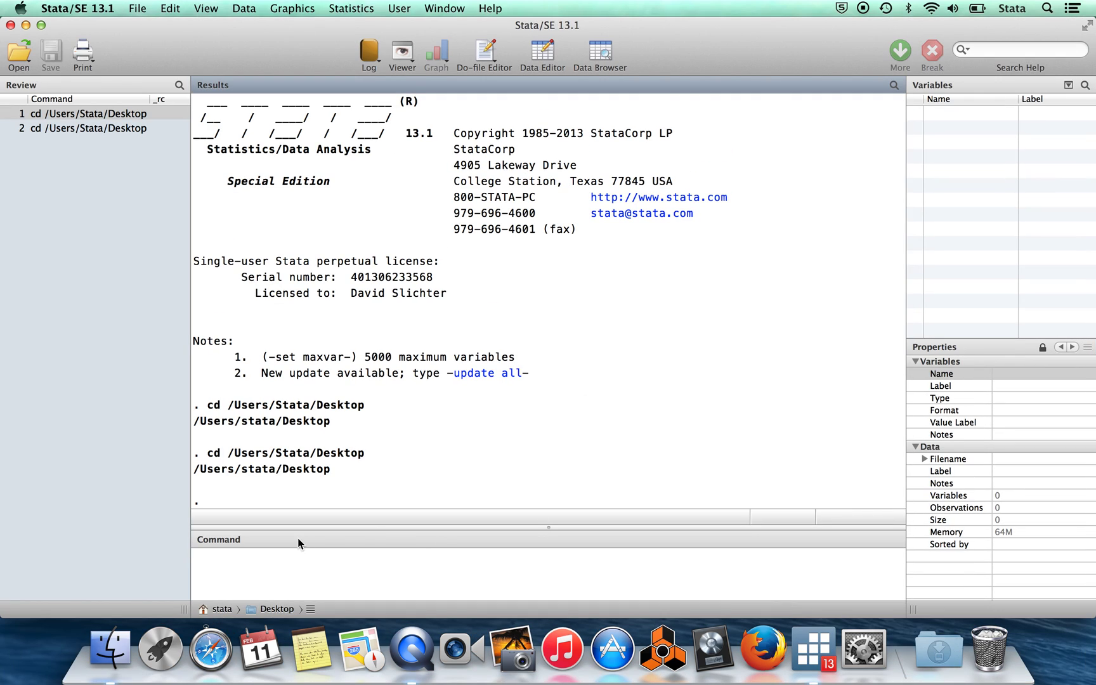
pyautogui.click(304, 566)
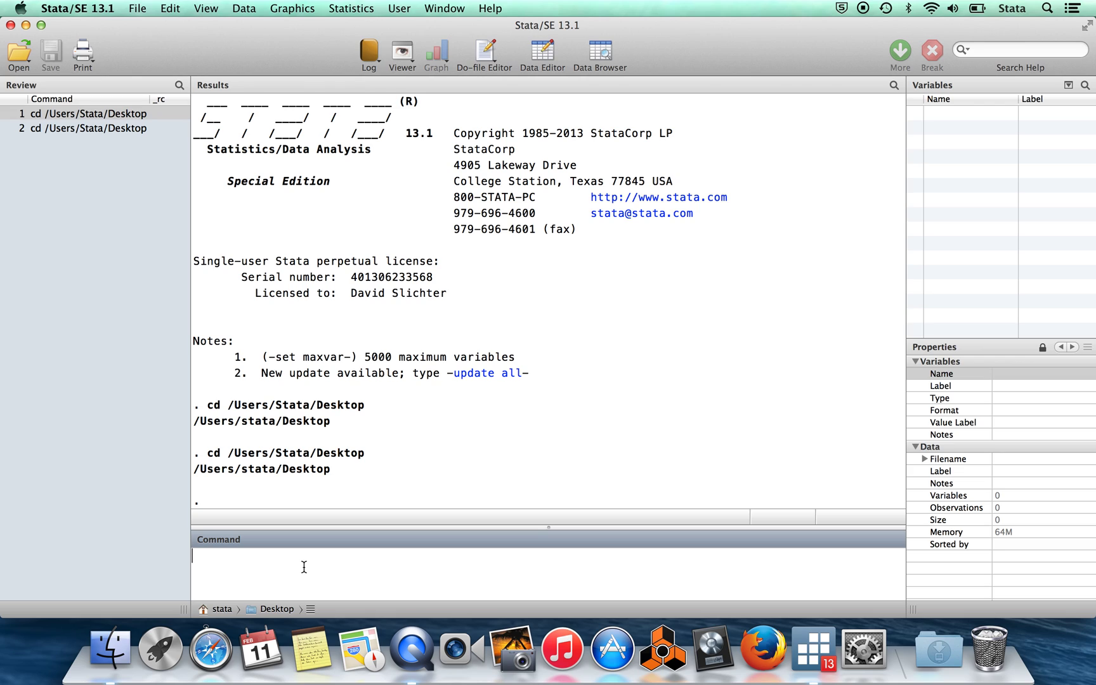
# Step: Load affairs.dta with the command 'use affairs', correcting typos along the way
pyautogui.write('use affair')
pyautogui.press('BackSpace')
pyautogui.write('irs')
pyautogui.moveTo(290, 564); pyautogui.dragTo(137, 531)
pyautogui.write('insheet')
pyautogui.press('BackSpace')
pyautogui.press('BackSpace')
pyautogui.press('BackSpace')
pyautogui.press('BackSpace')
pyautogui.press('BackSpace')
pyautogui.press('BackSpace')
pyautogui.press('BackSpace')
pyautogui.write('affairs')
pyautogui.press('Return')
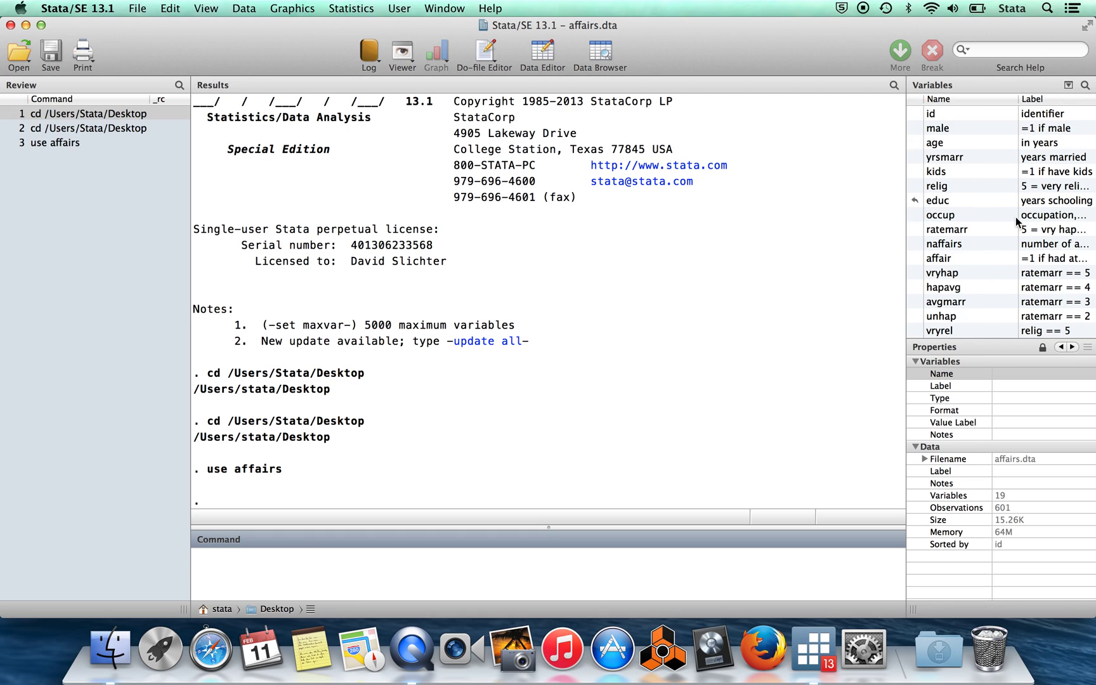
# Step: Show yrsmarr's properties: label 'years married', float type, %9.0g format
pyautogui.click(988, 84)
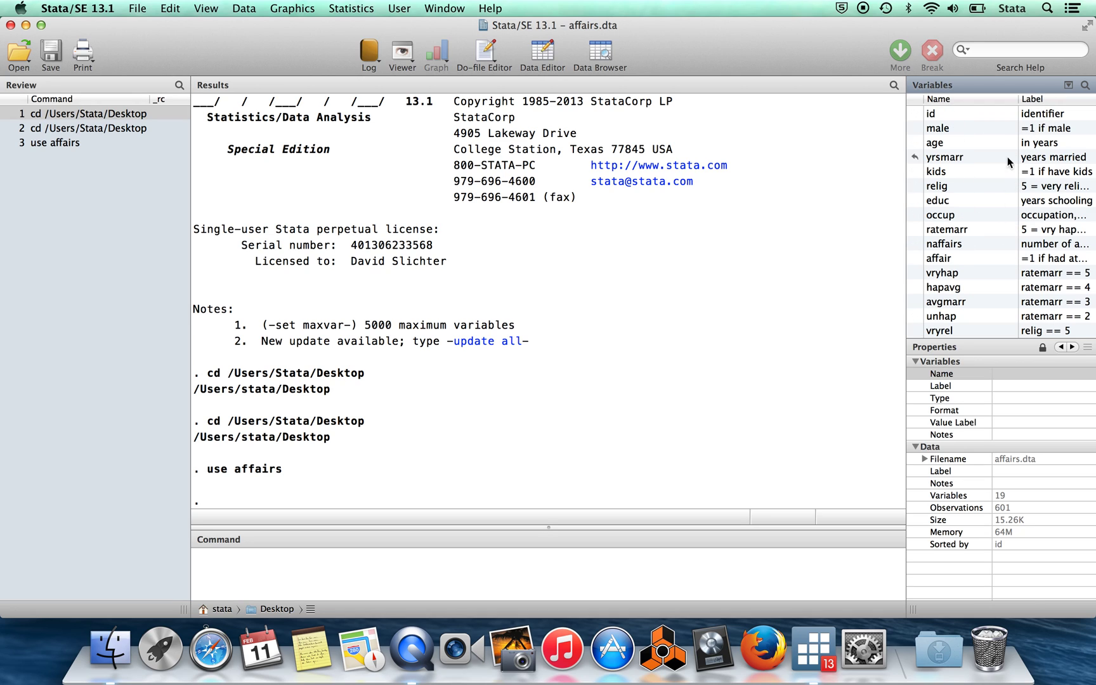
pyautogui.click(989, 343)
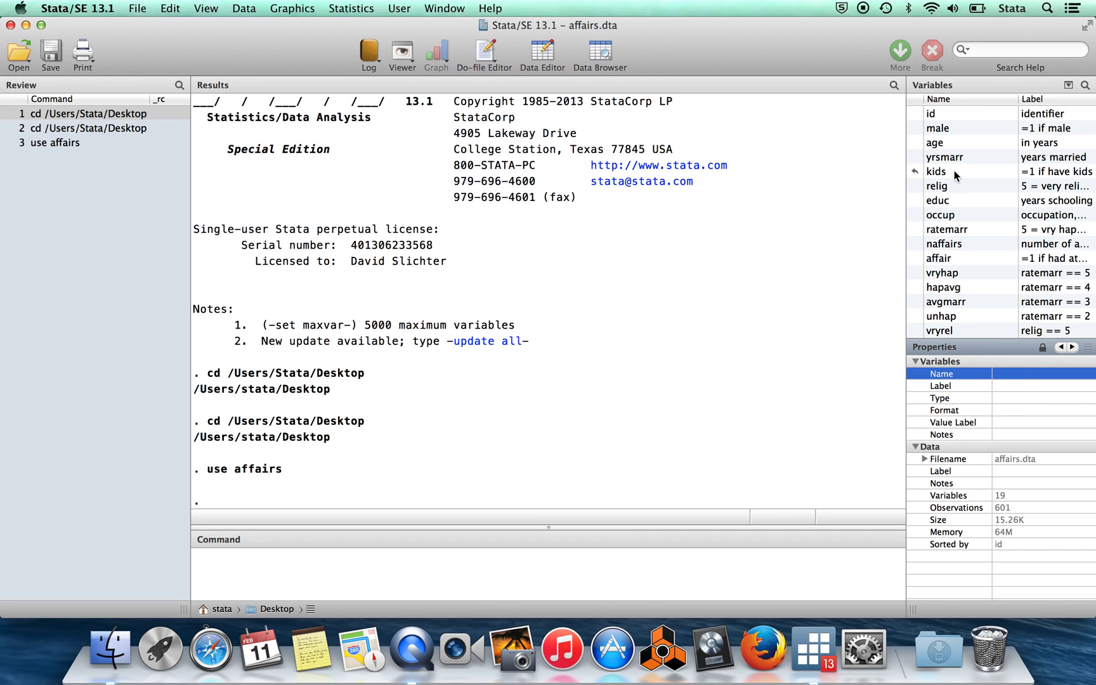
pyautogui.click(944, 158)
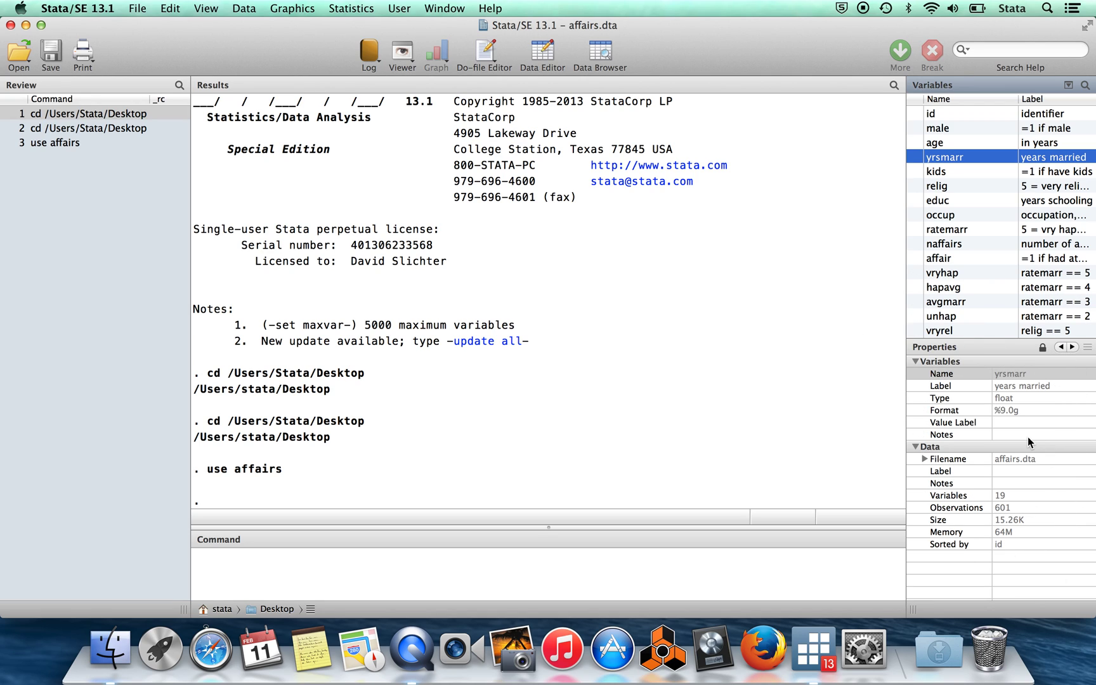
# Step: Delete the inserted yrsmarr name from the command line and view relig's byte, %9.0g properties
pyautogui.click(914, 158)
pyautogui.click(302, 563)
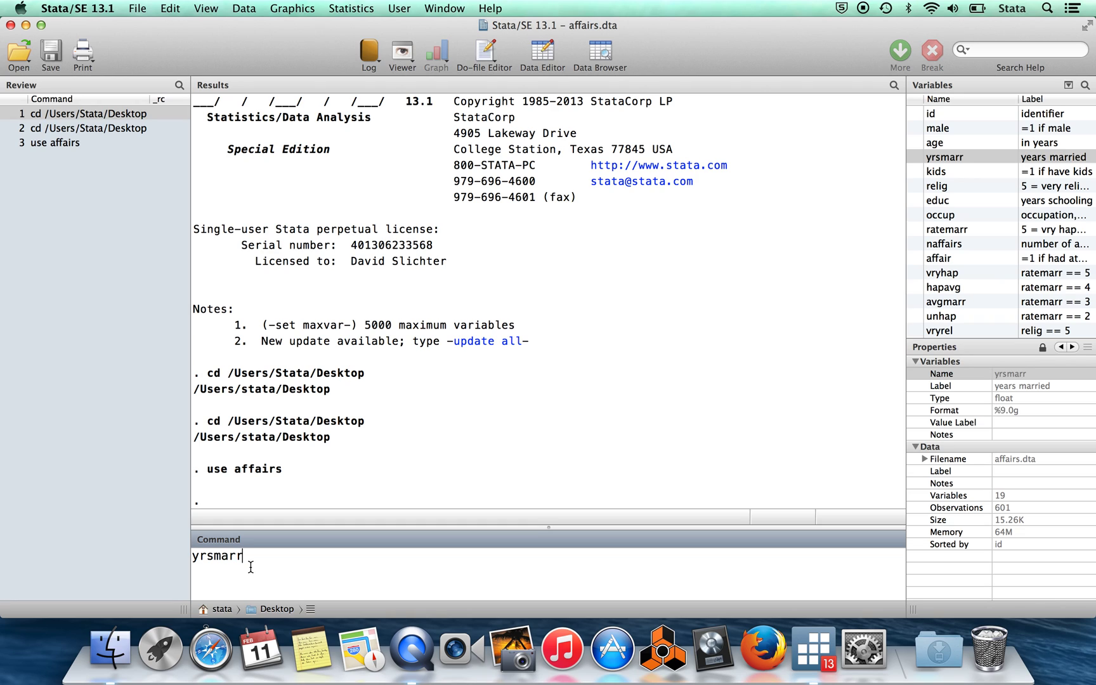
pyautogui.moveTo(251, 567); pyautogui.dragTo(176, 524)
pyautogui.press('BackSpace')
pyautogui.click(954, 187)
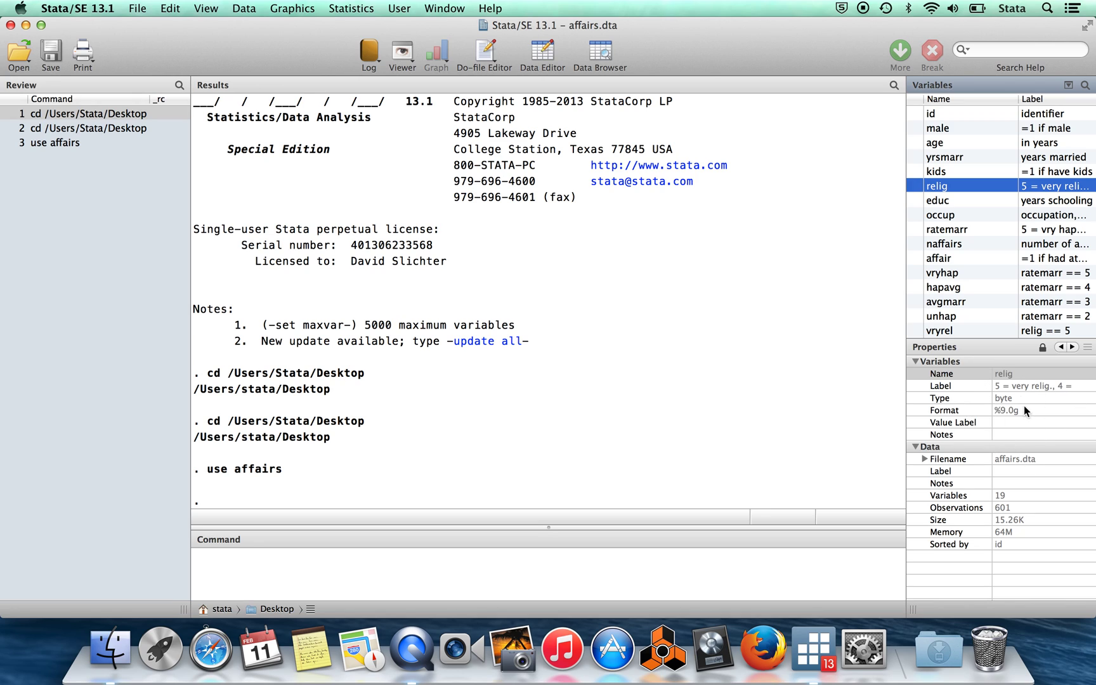
pyautogui.click(335, 568)
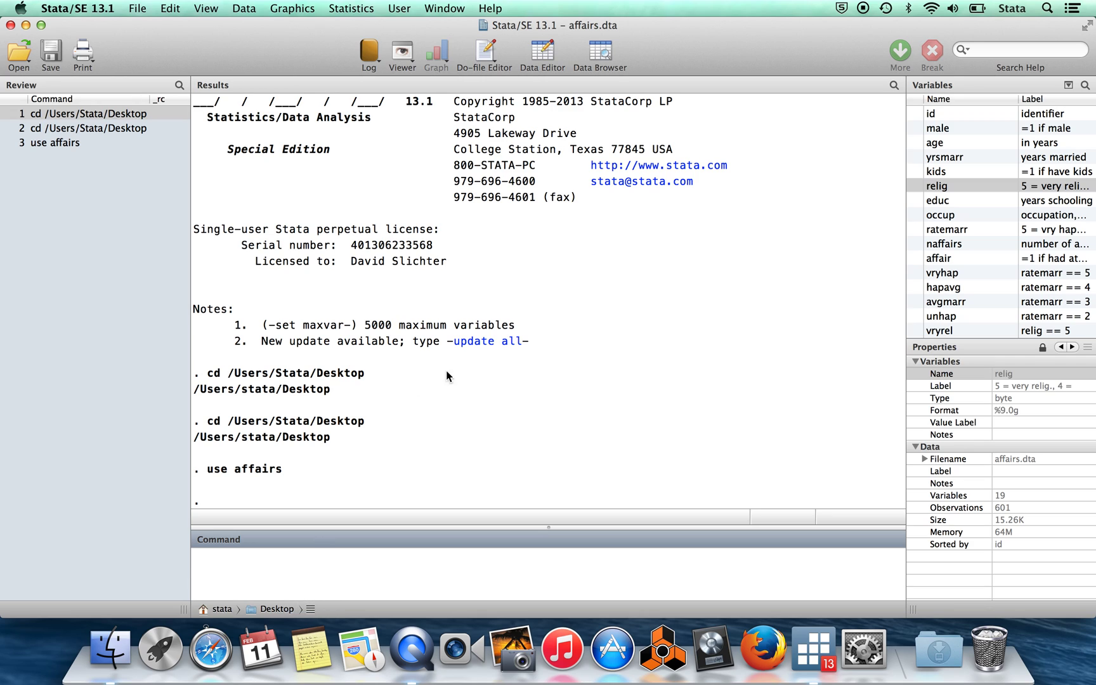
pyautogui.click(477, 413)
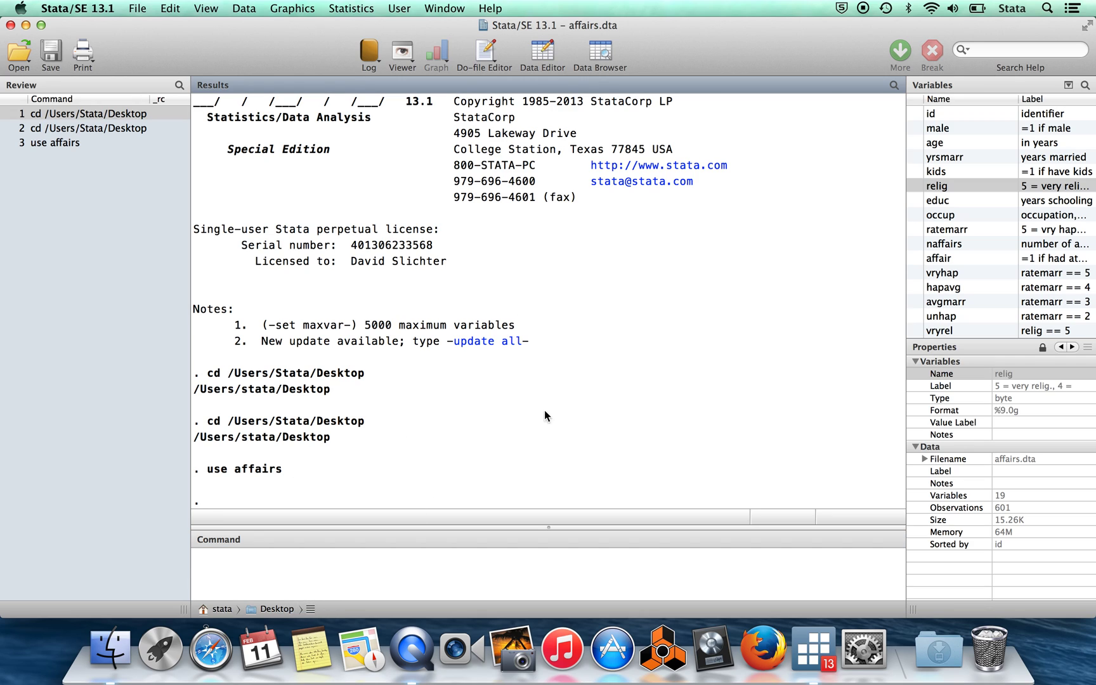
# Step: Run summarize on all variables, continue past —more—, then run set more off
pyautogui.click(233, 570)
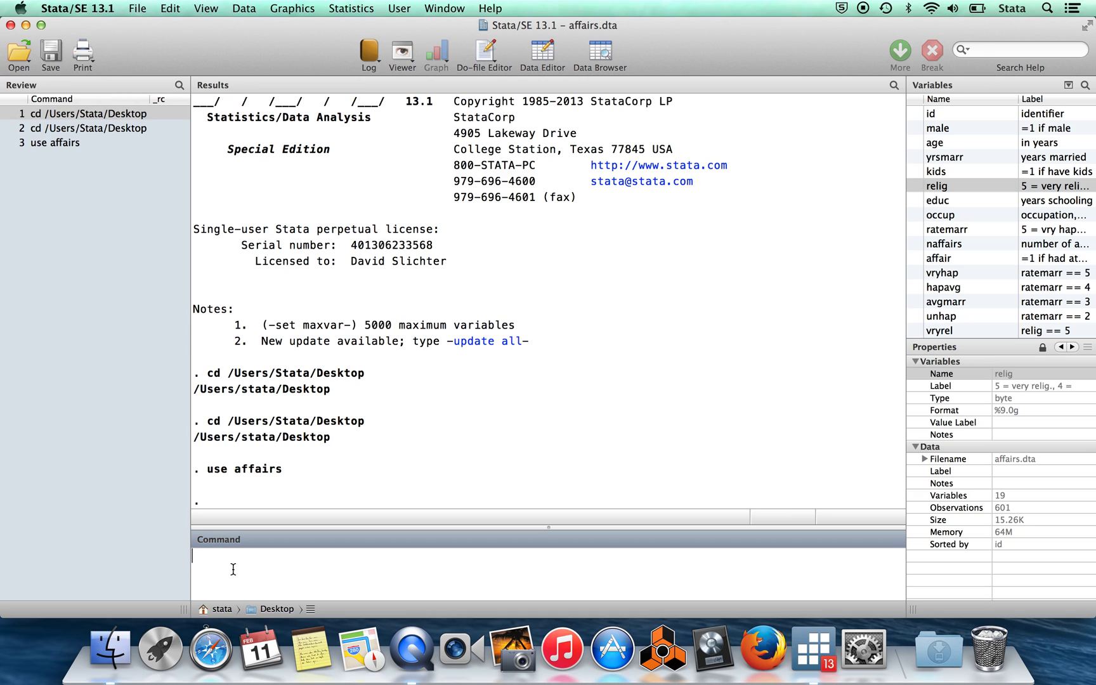
pyautogui.write('summarize')
pyautogui.press('Return')
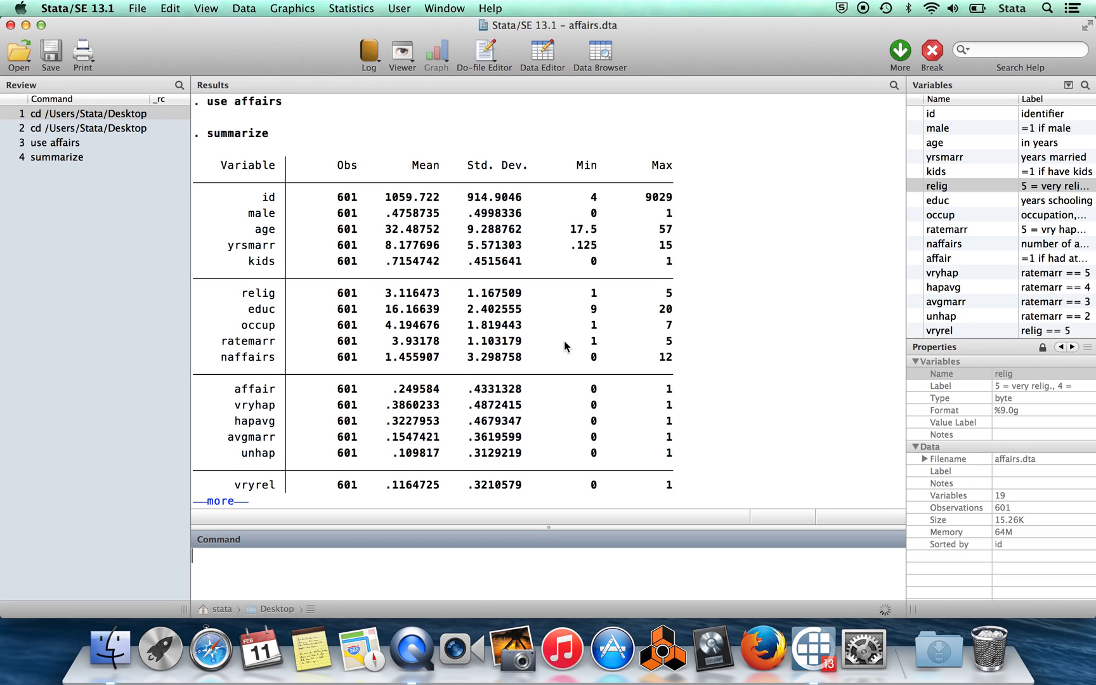
pyautogui.press('Return')
pyautogui.press('Return')
pyautogui.press('Return')
pyautogui.press('Return')
pyautogui.press('Return')
pyautogui.press('Return')
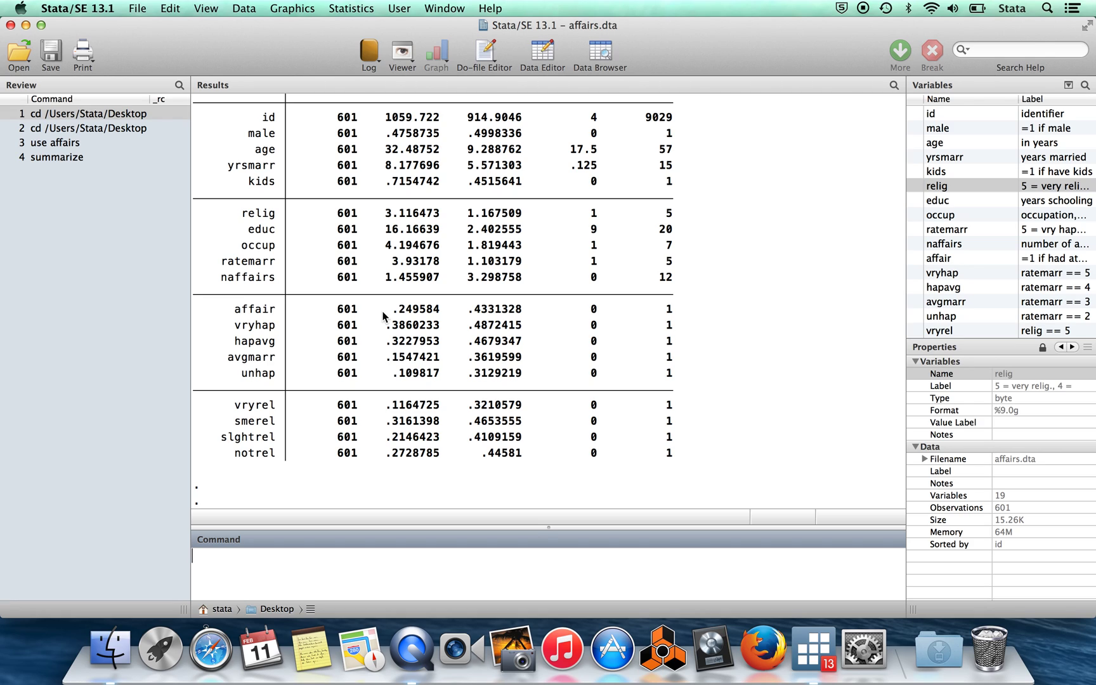
pyautogui.write('set more off')
pyautogui.press('Return')
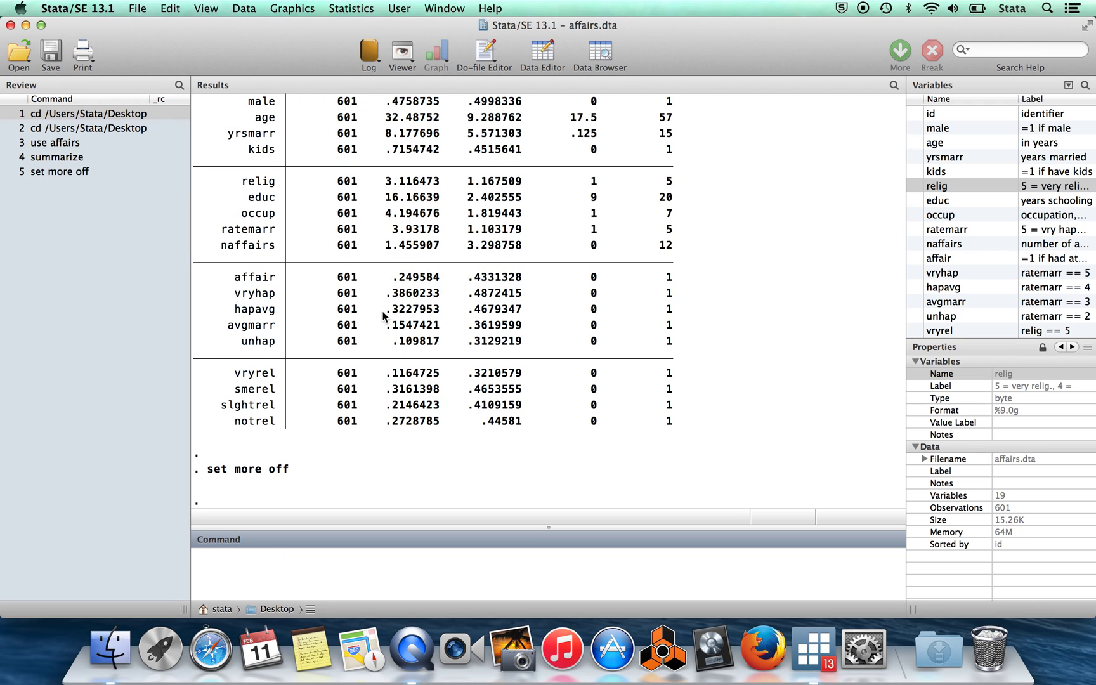
# Step: Rerun summarize from the Review pane so all 19 variables print without pausing
pyautogui.click(59, 159)
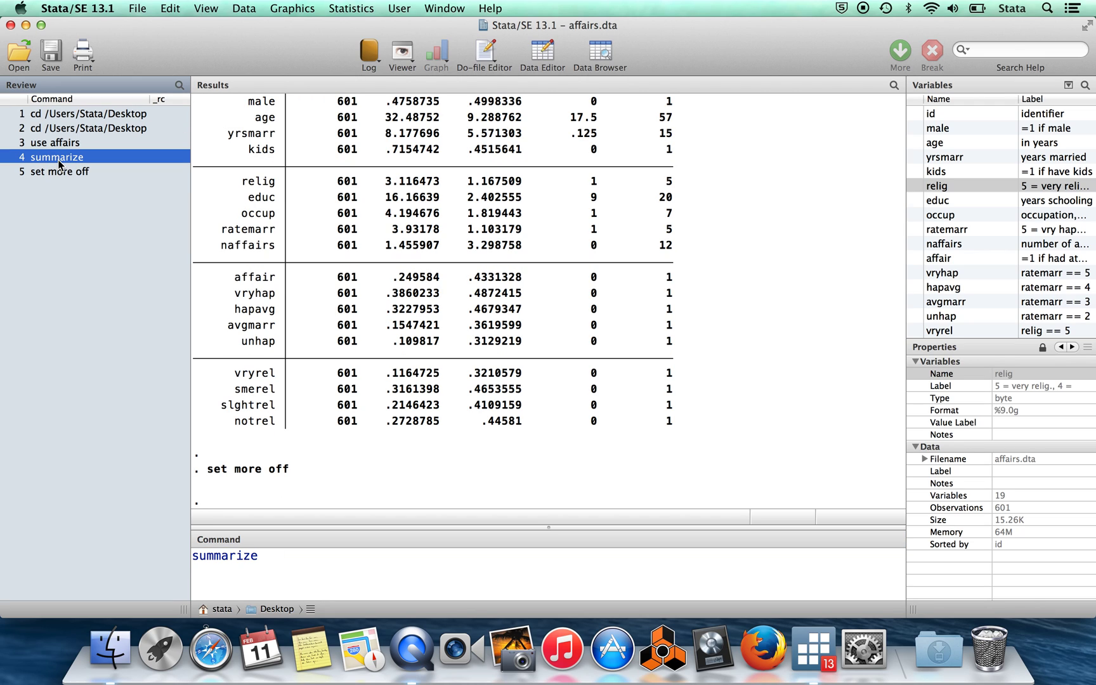
pyautogui.click(284, 564)
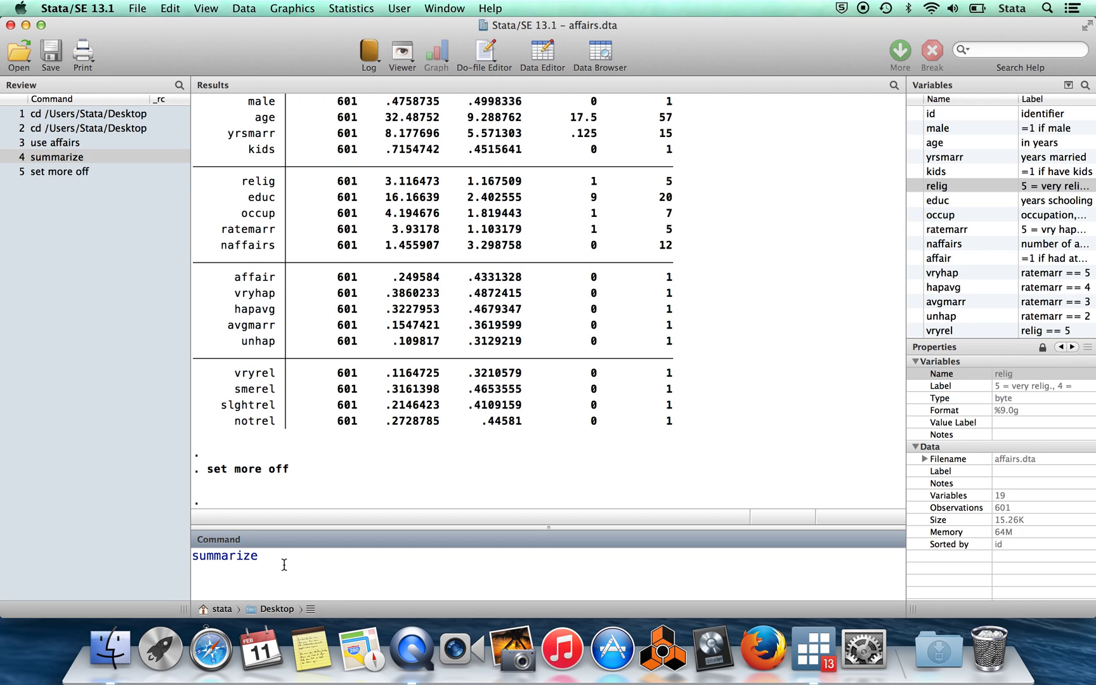
pyautogui.press('Return')
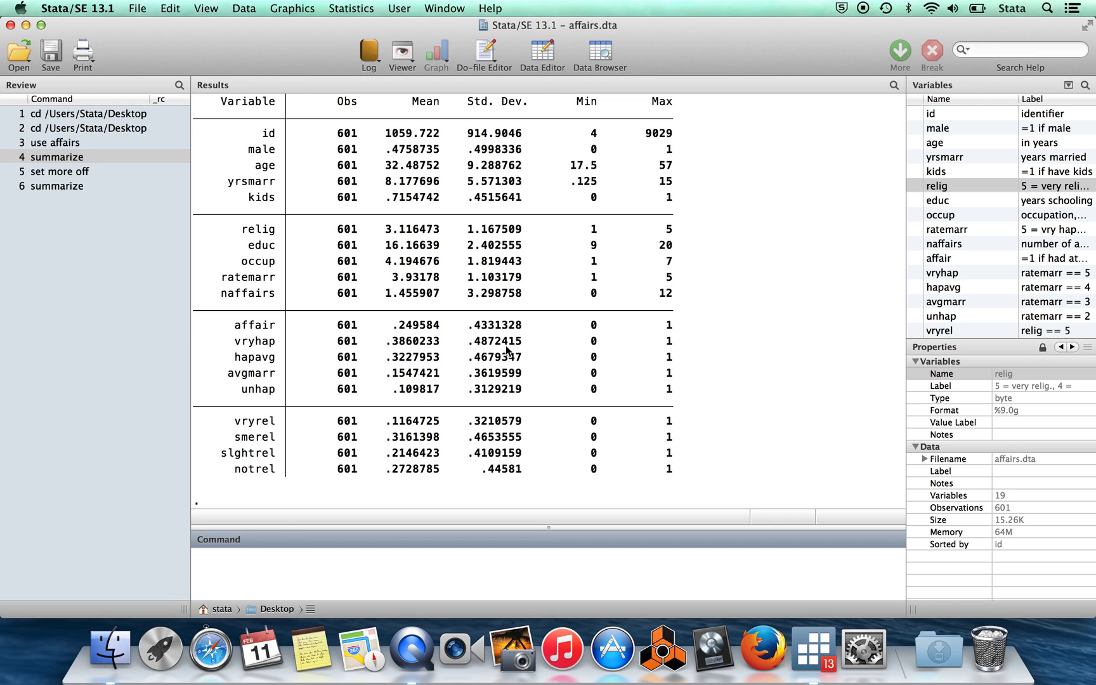
pyautogui.scroll(2, 508, 349)
pyautogui.scroll(-3, 507, 348)
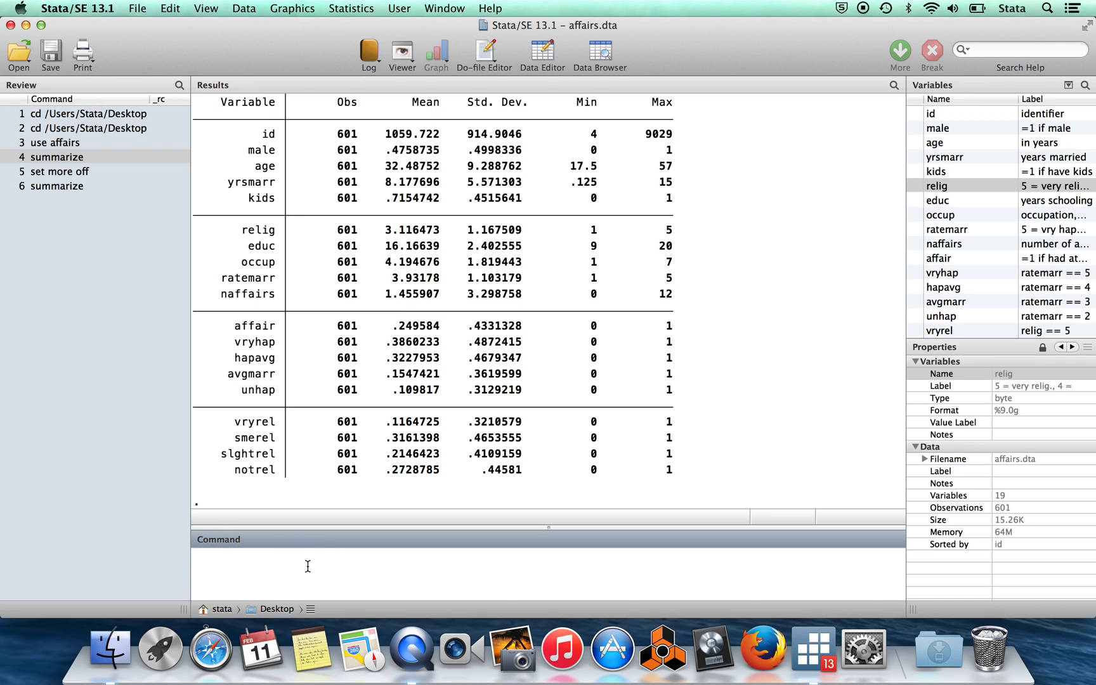
pyautogui.click(244, 7)
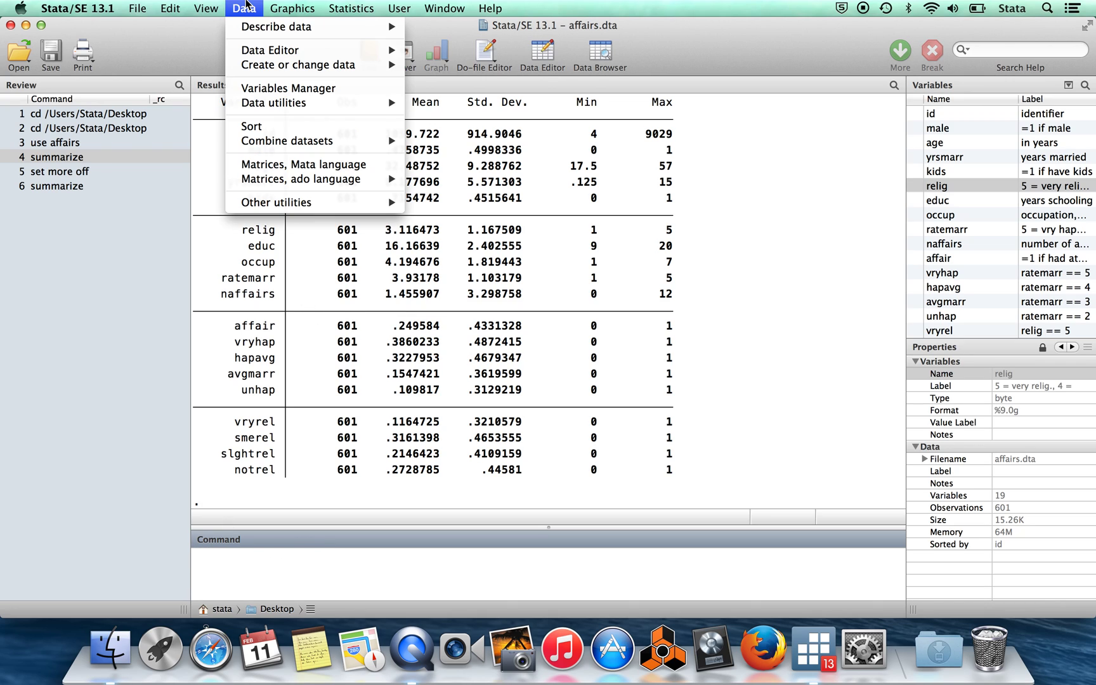
pyautogui.moveTo(292, 6)
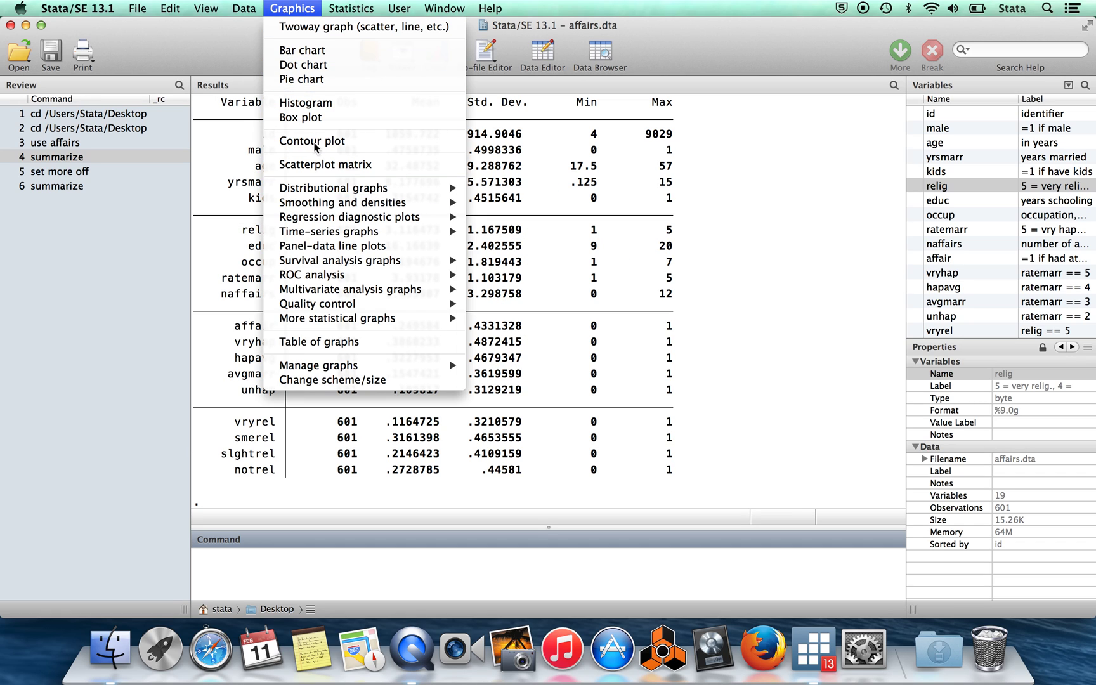
pyautogui.moveTo(254, 5)
pyautogui.moveTo(209, 5)
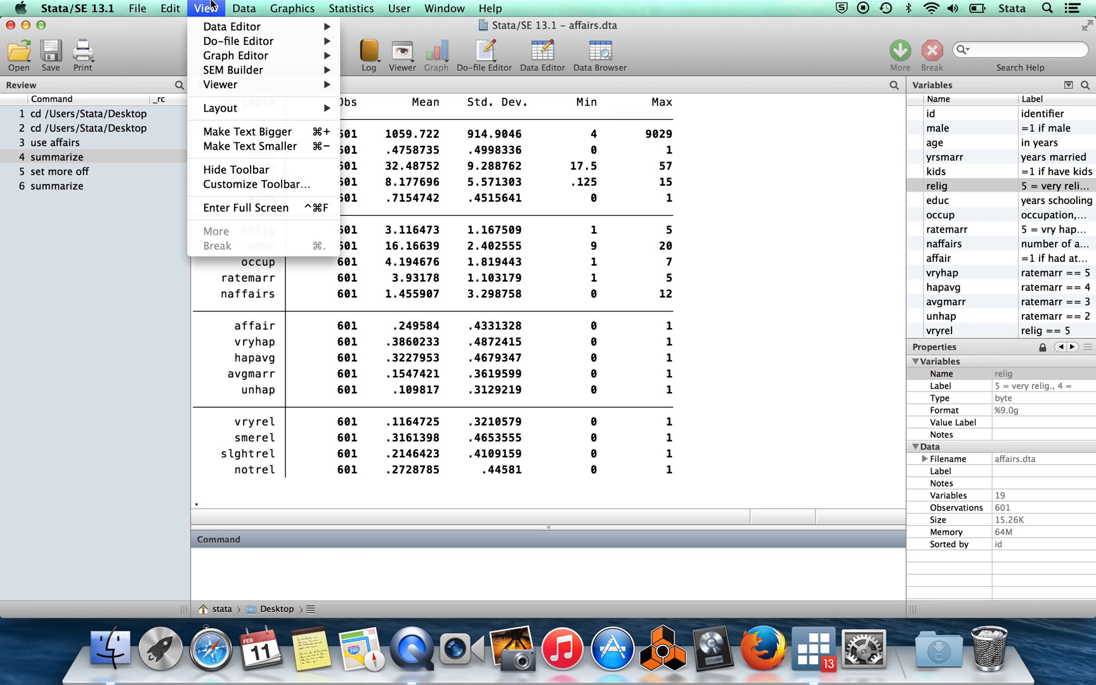
pyautogui.click(211, 5)
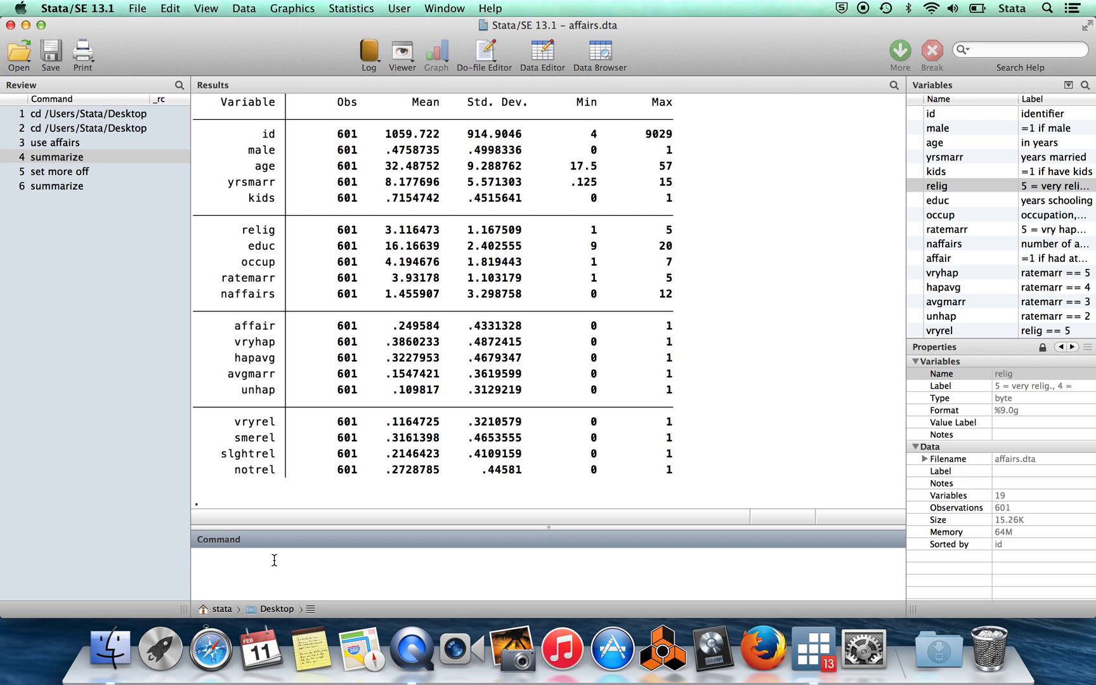
pyautogui.click(213, 5)
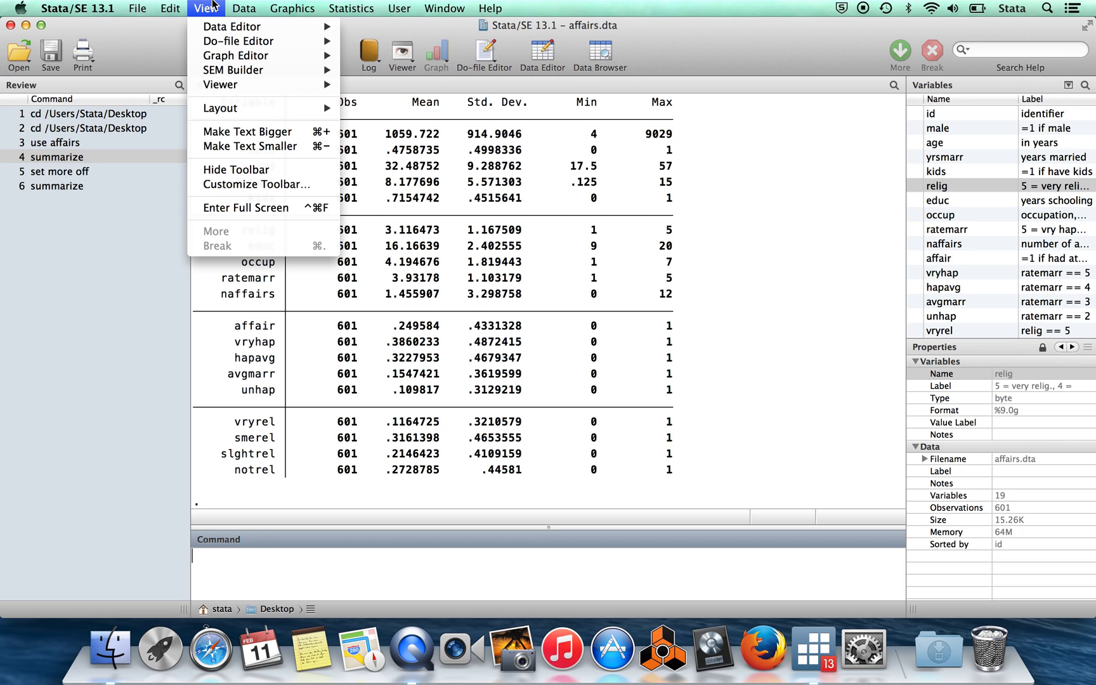
pyautogui.moveTo(263, 7)
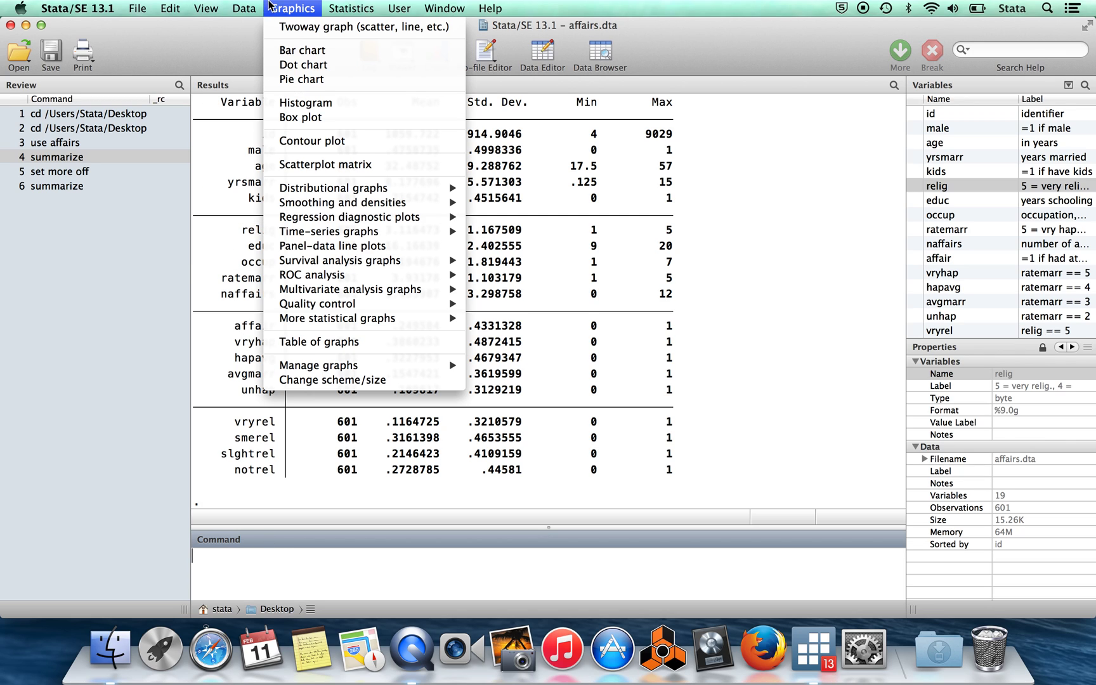
pyautogui.click(242, 6)
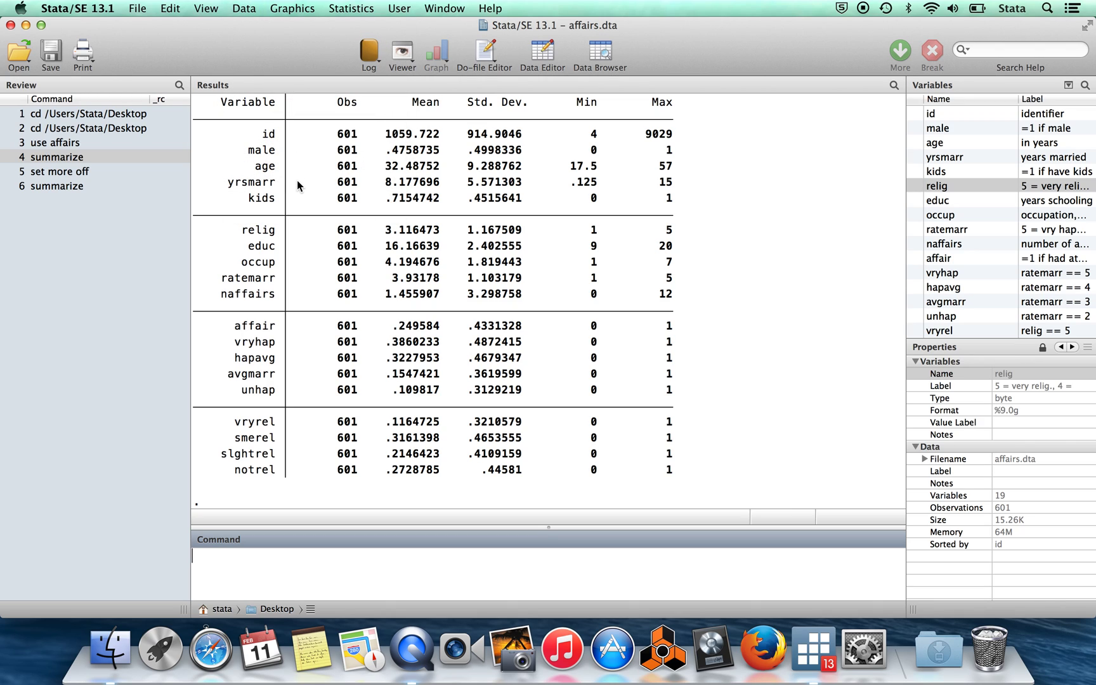
pyautogui.click(295, 574)
# Step: Choose Desktop from the path bar as working directory, then enter 'save affairs2'
pyautogui.click(291, 610)
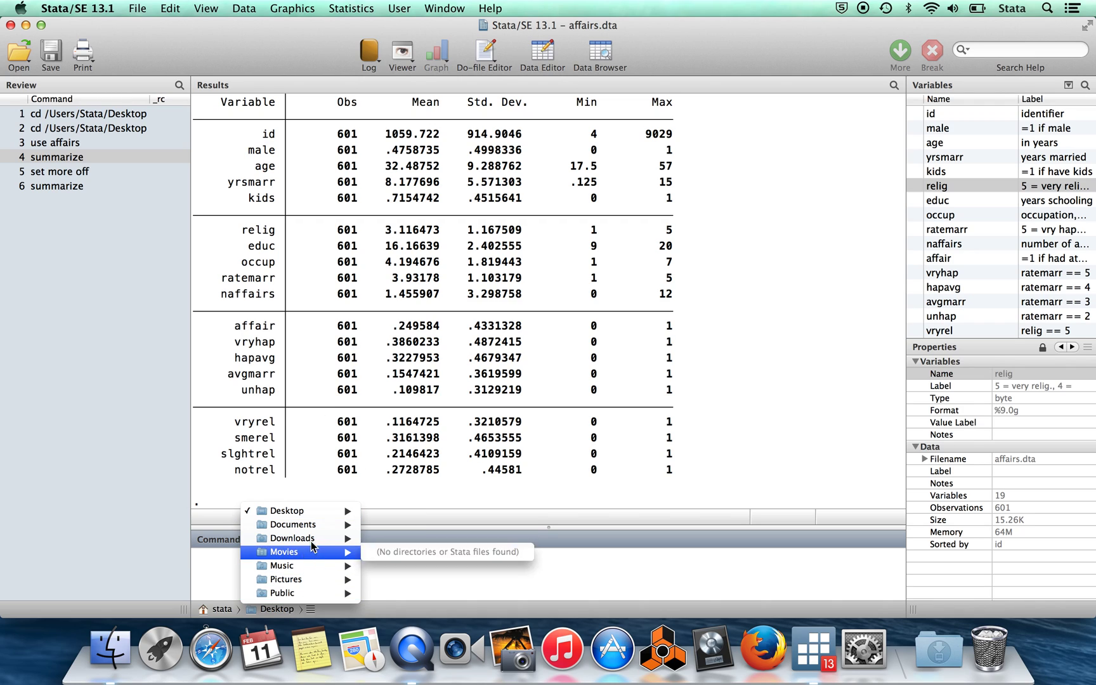
pyautogui.click(313, 511)
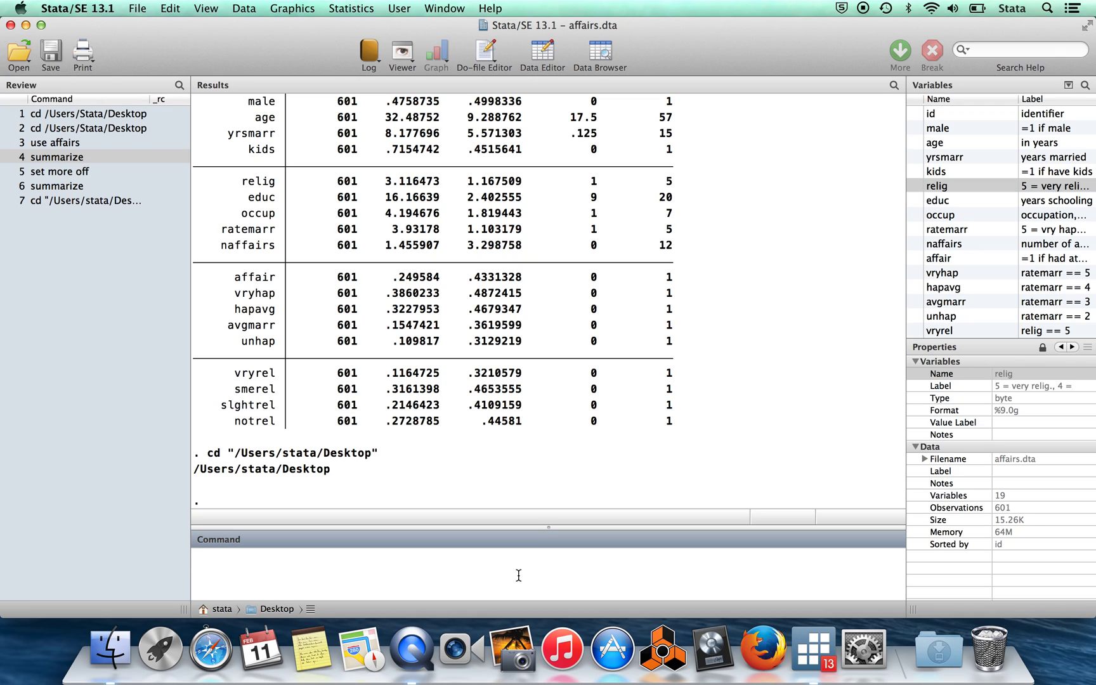
pyautogui.write('save affairs2')
# Step: Save the dataset as affairs2.dta and check that the file now appears on the Desktop
pyautogui.press('Return')
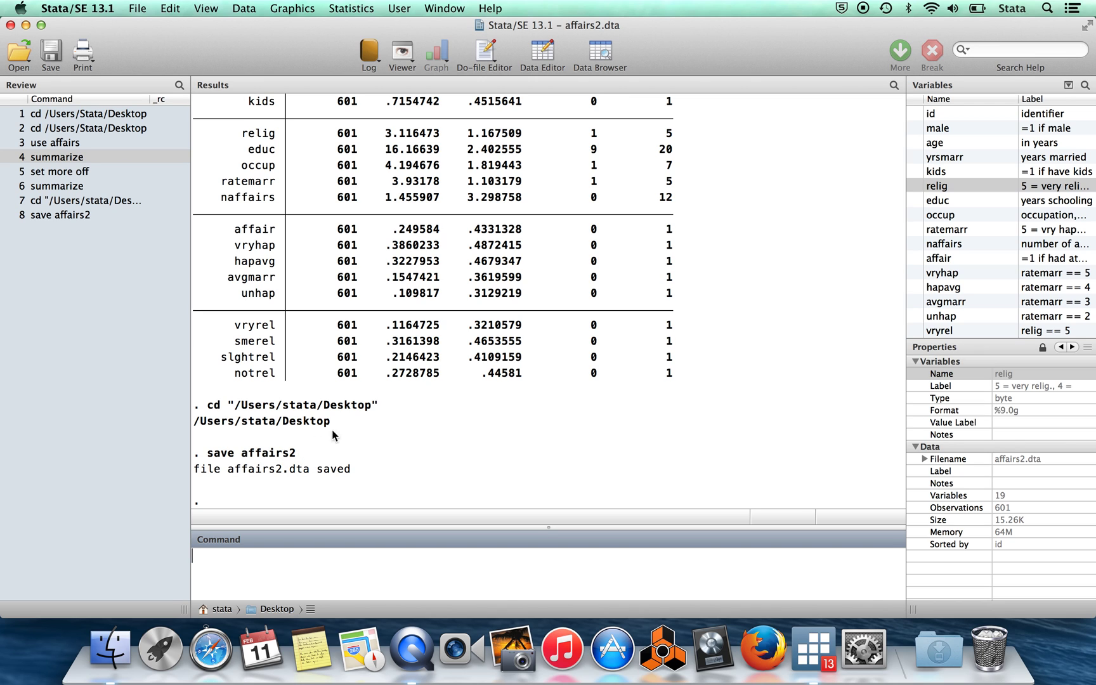
pyautogui.press('F11')
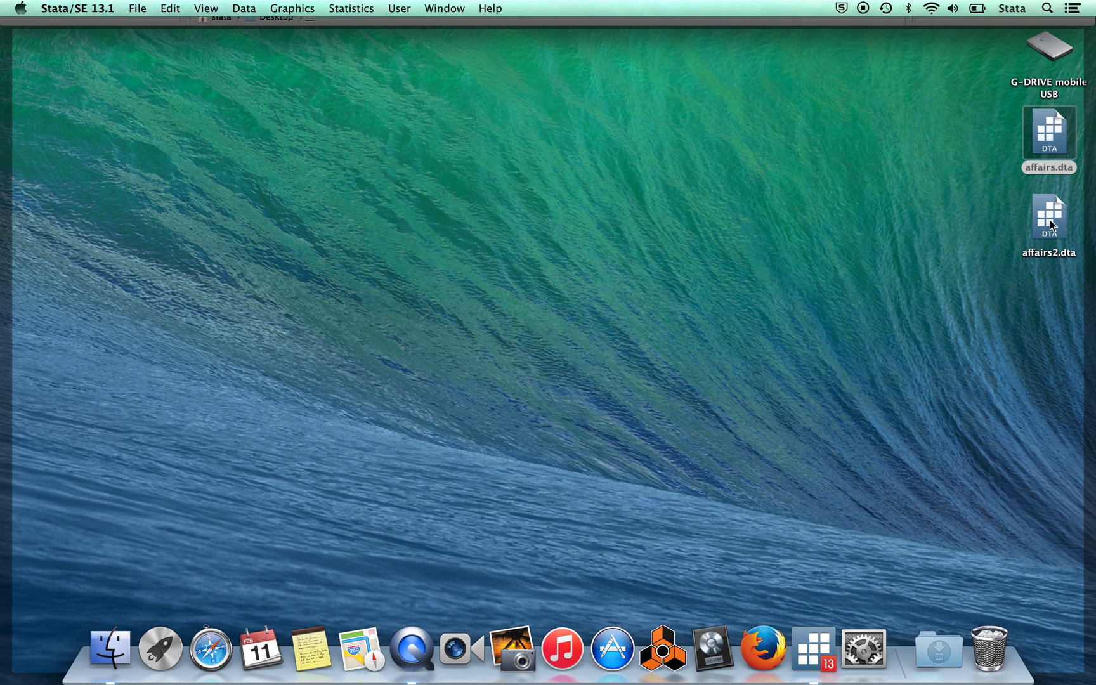
pyautogui.click(800, 613)
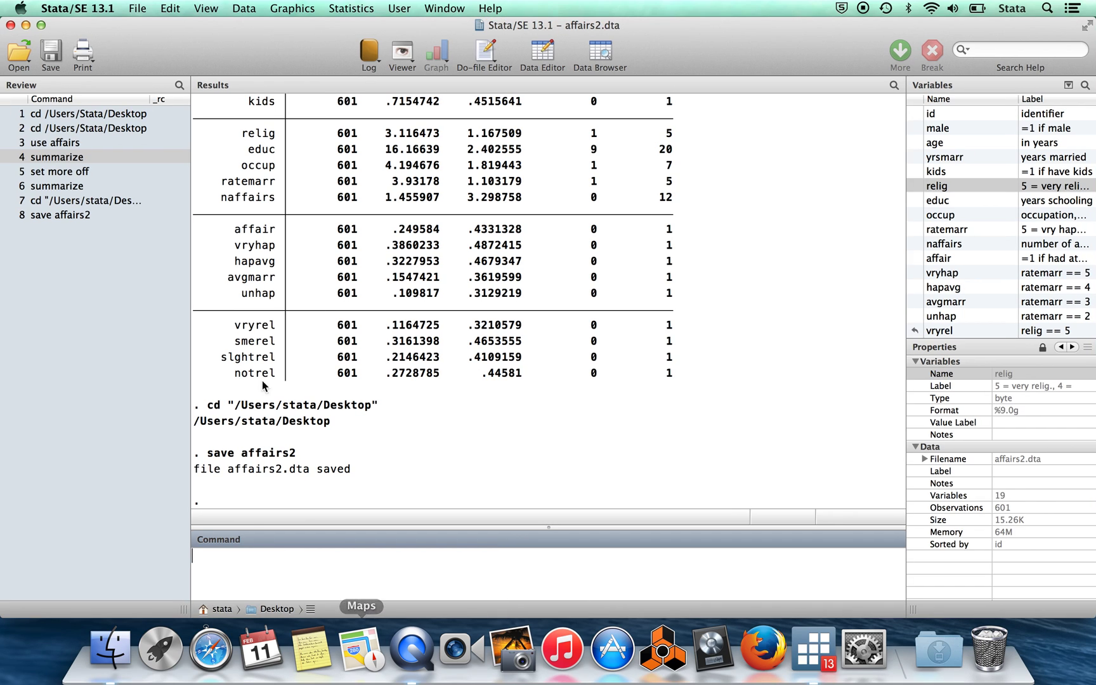
# Step: Rerun 'save affairs2', which fails with r(602), then overwrite using 'save affairs2, replace'
pyautogui.click(67, 215)
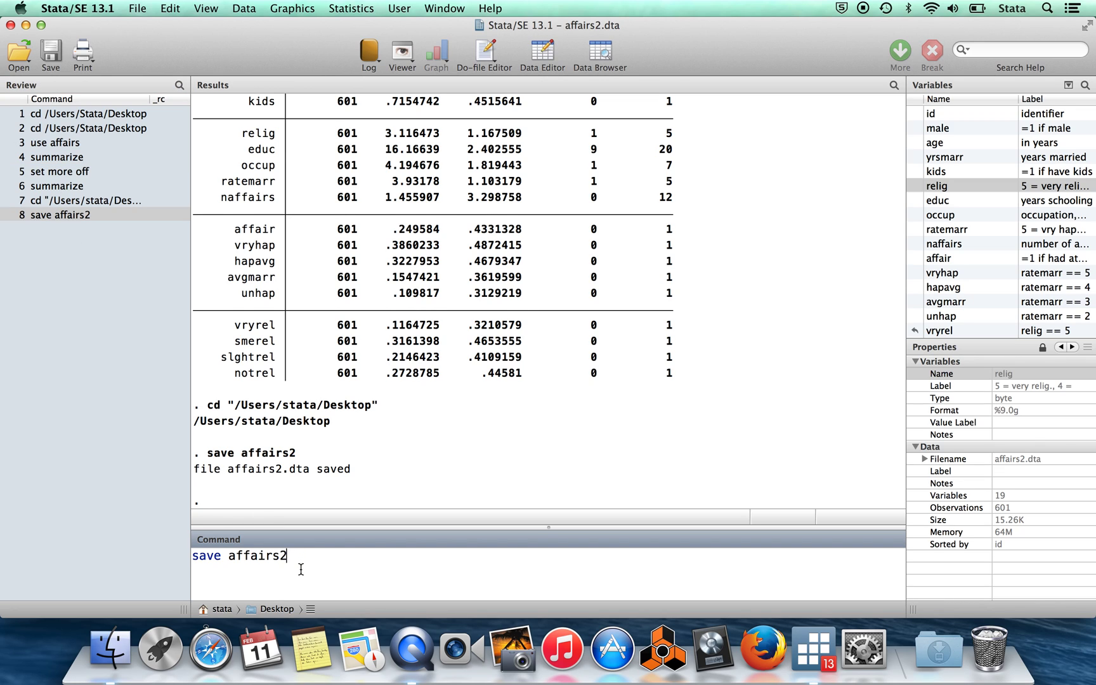
pyautogui.press('Return')
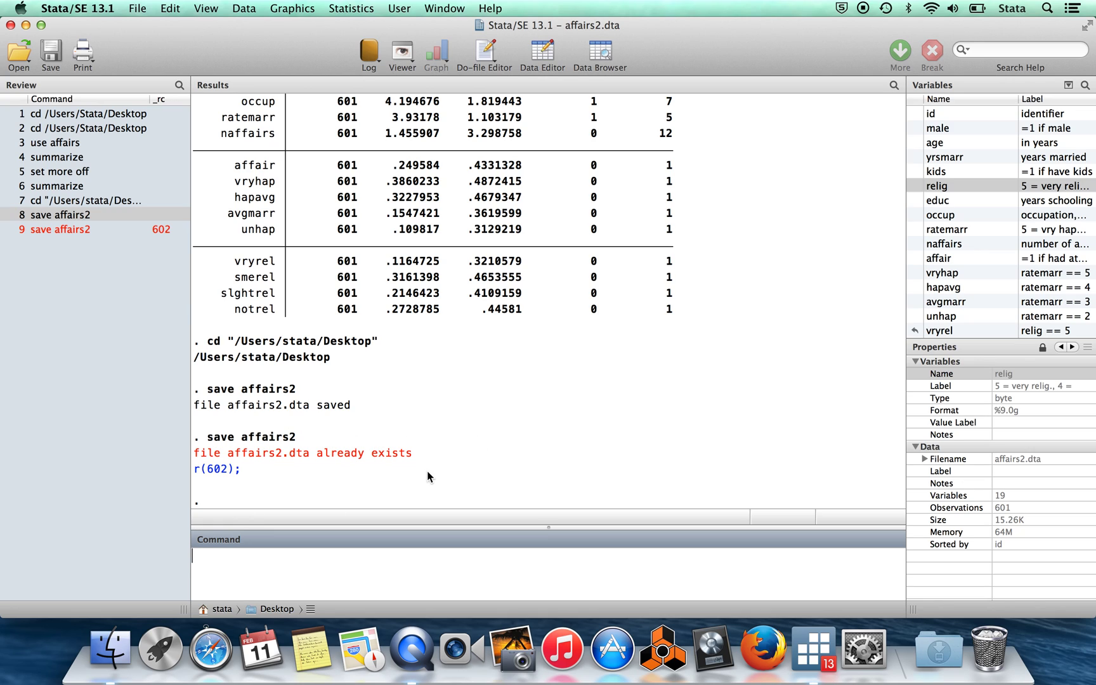
pyautogui.click(87, 232)
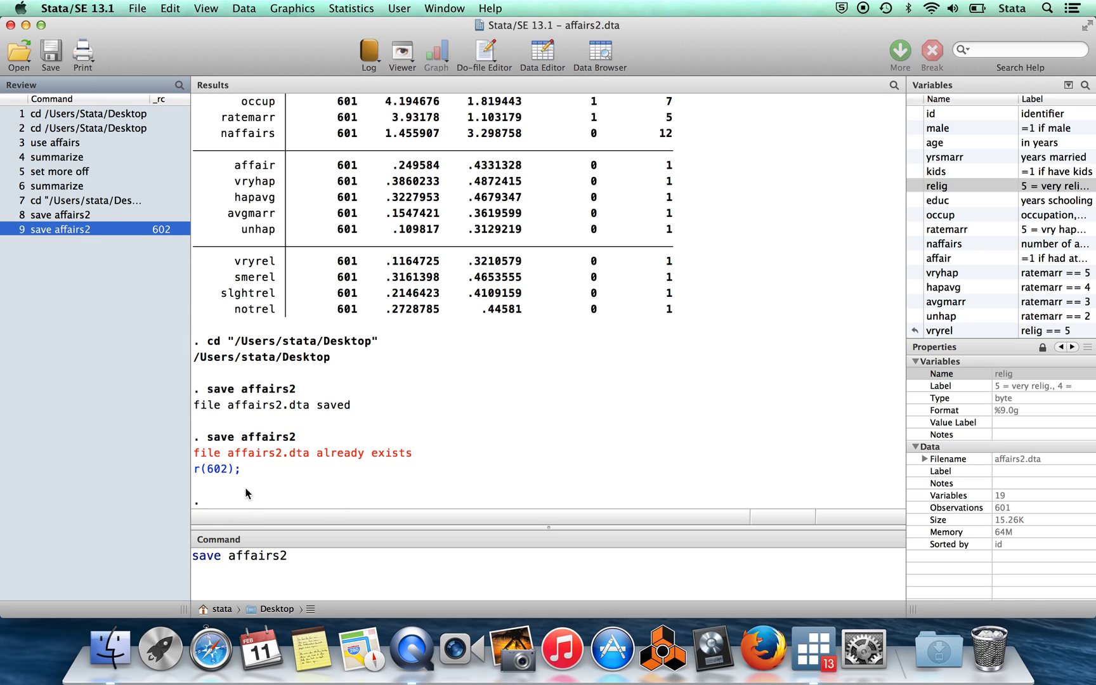
pyautogui.click(301, 560)
pyautogui.write(', replace')
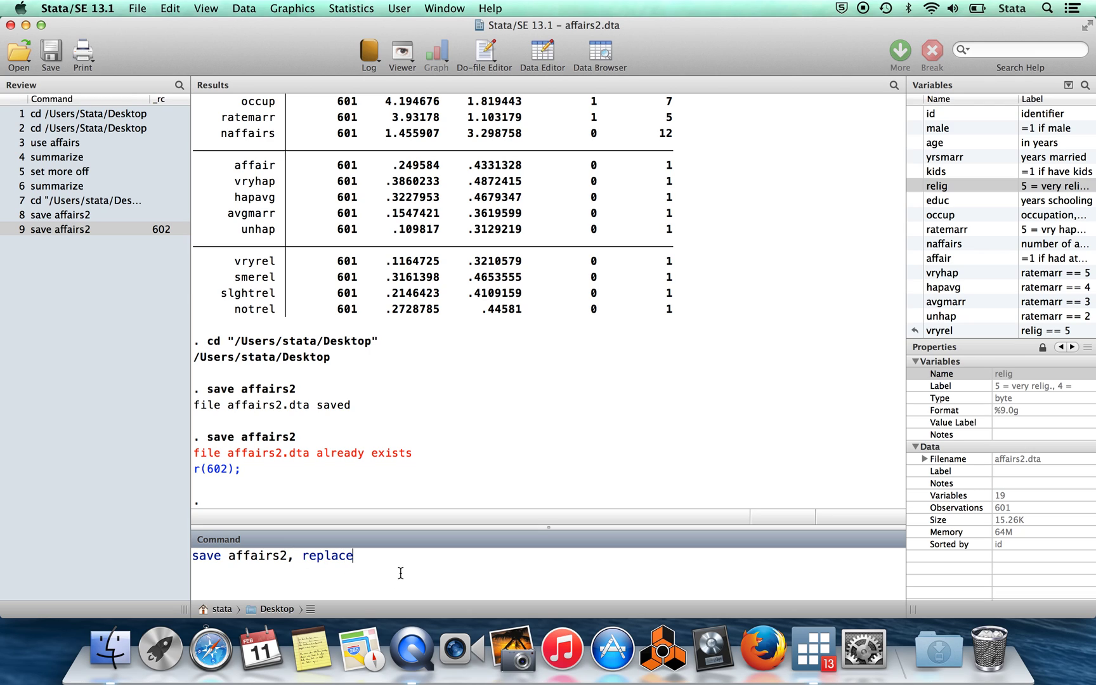
pyautogui.press('Return')
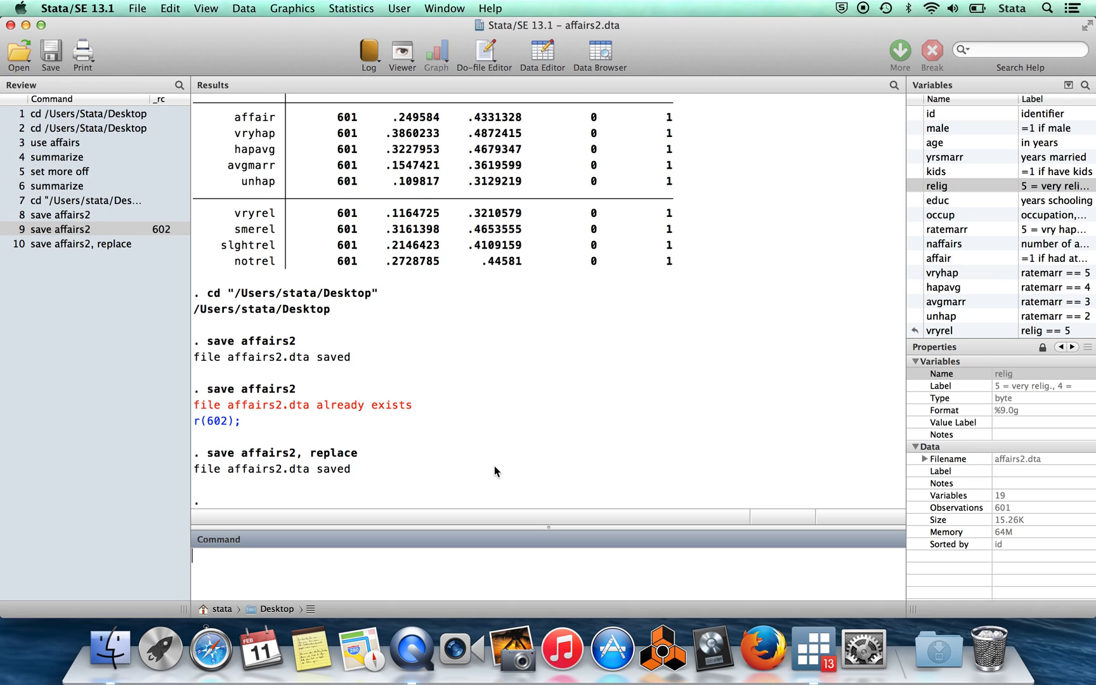
# Step: Run 'clear' so memory holds no variables and 0 observations
pyautogui.write('clear')
pyautogui.press('Return')
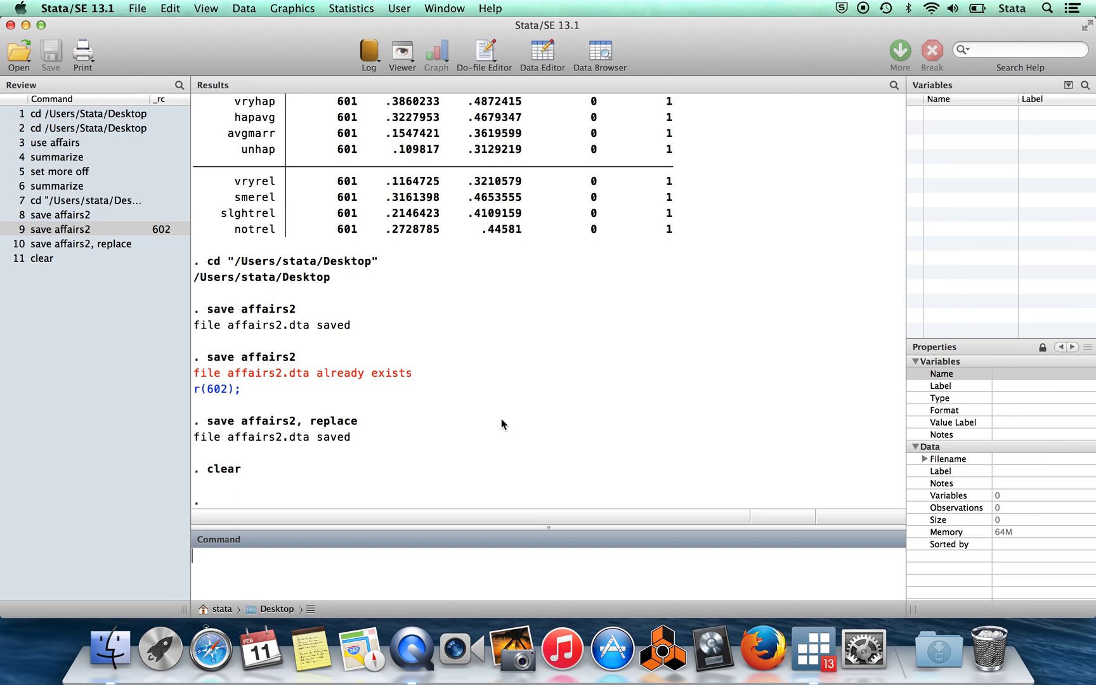